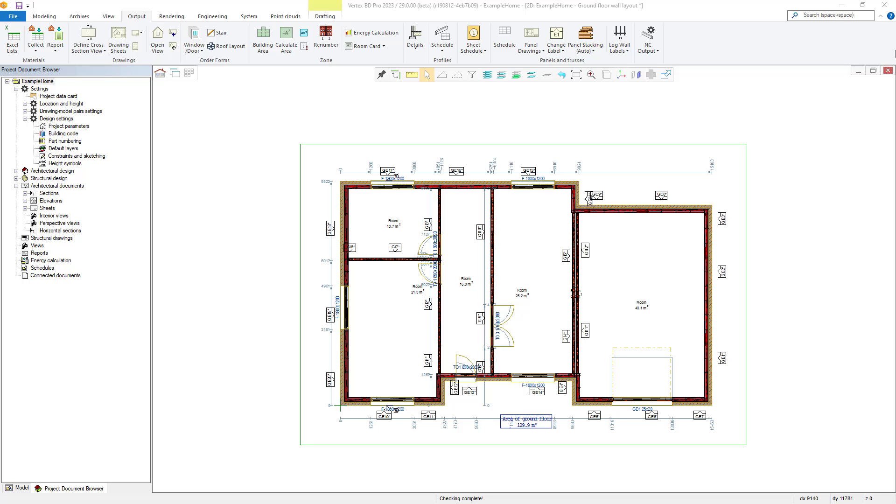
# - Open ground_floor_frame.vxp from Drawing Sheets, then close it without saving changes
pyautogui.click(119, 47)
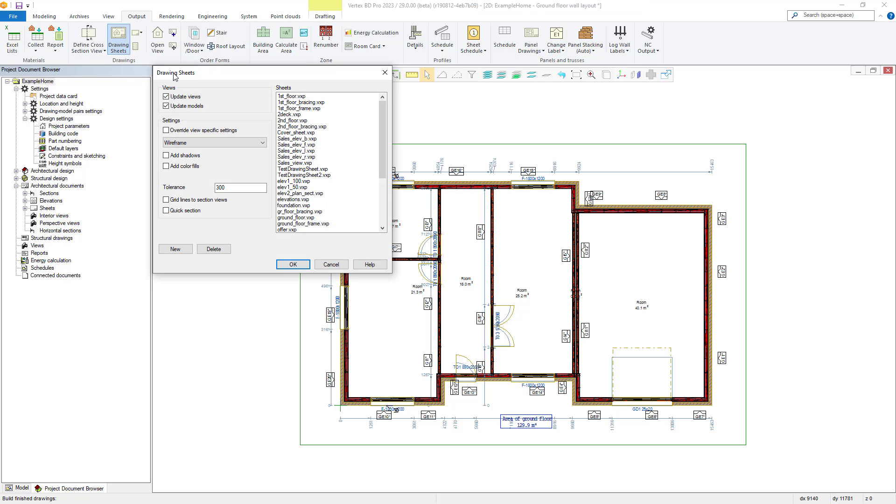
pyautogui.moveTo(385, 144)
pyautogui.mouseDown()
pyautogui.moveTo(383, 216)
pyautogui.moveTo(369, 105)
pyautogui.moveTo(382, 130)
pyautogui.moveTo(379, 153)
pyautogui.mouseUp()
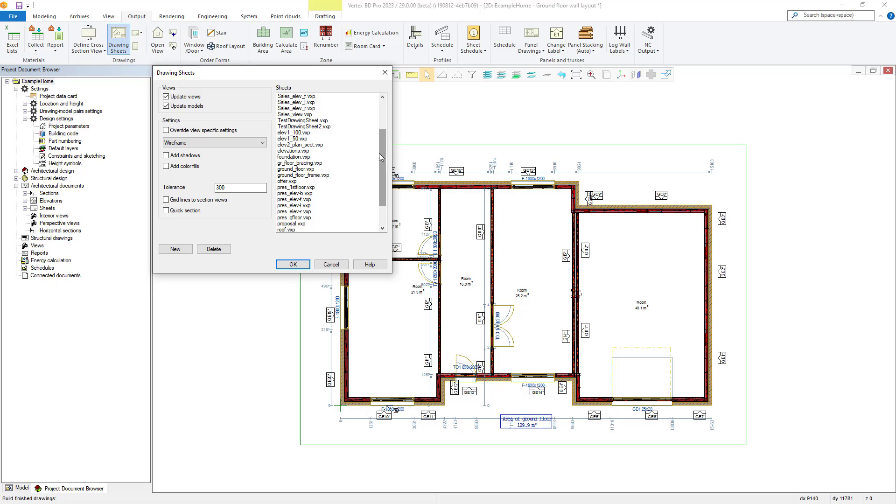
pyautogui.doubleClick(292, 175)
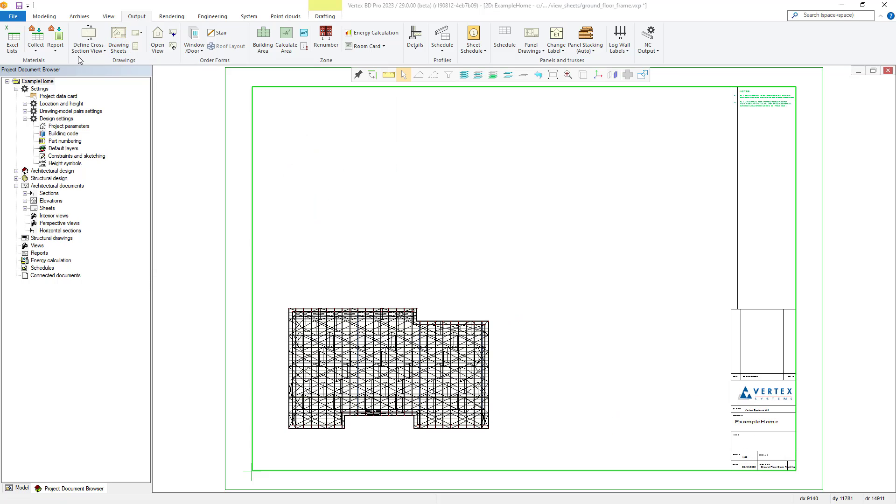
pyautogui.click(118, 40)
pyautogui.click(447, 273)
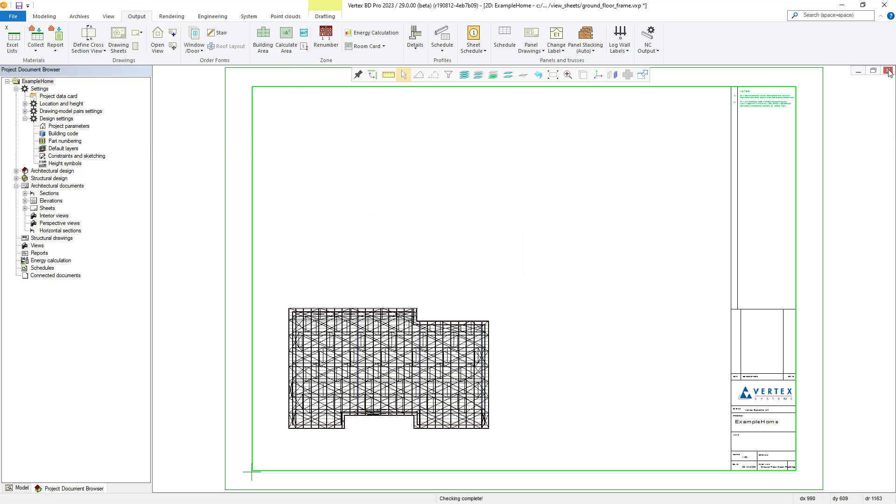
pyautogui.click(888, 71)
pyautogui.click(224, 132)
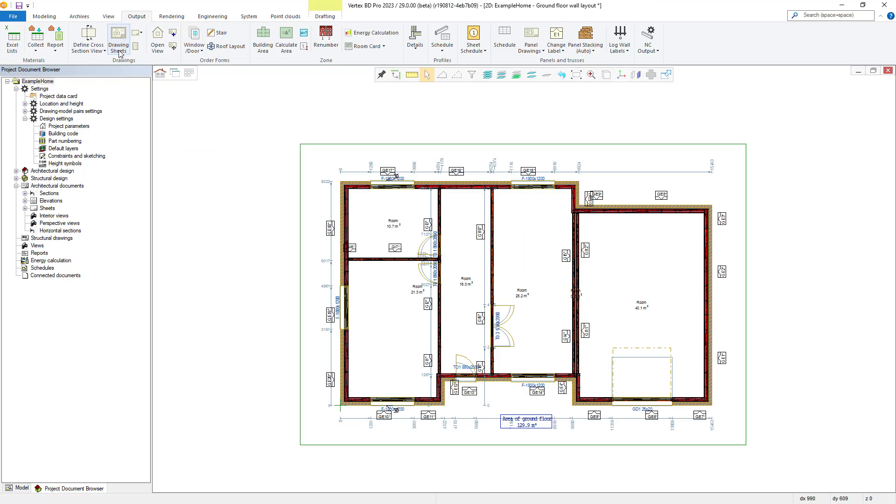
# - Open the ground_floor.vxp drawing sheet from the Drawing Sheets list
pyautogui.click(118, 40)
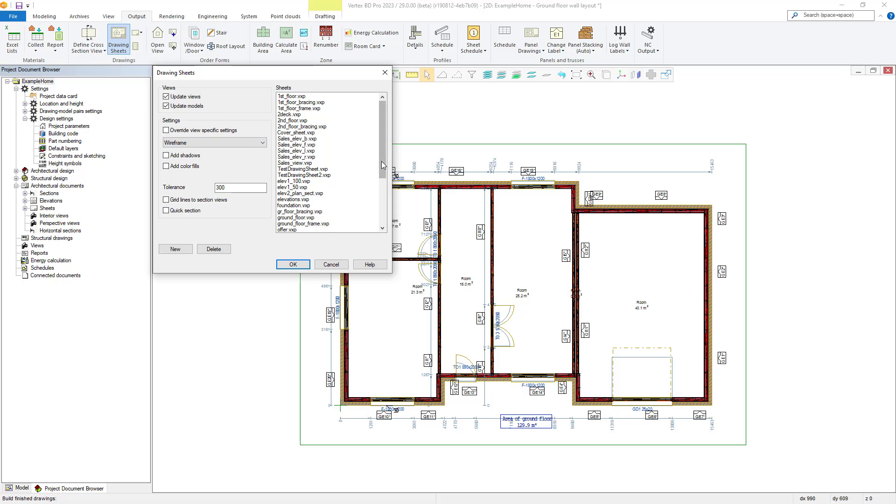
pyautogui.scroll(-4, 384, 166)
pyautogui.doubleClick(304, 139)
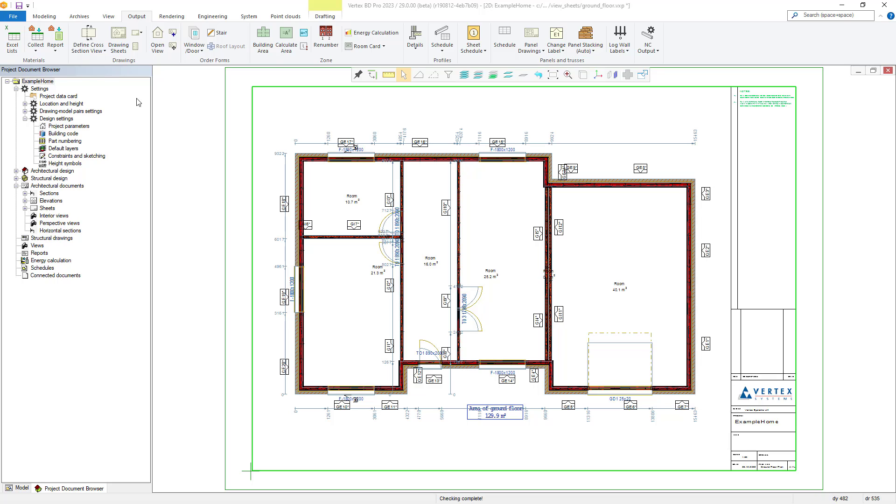
pyautogui.click(42, 17)
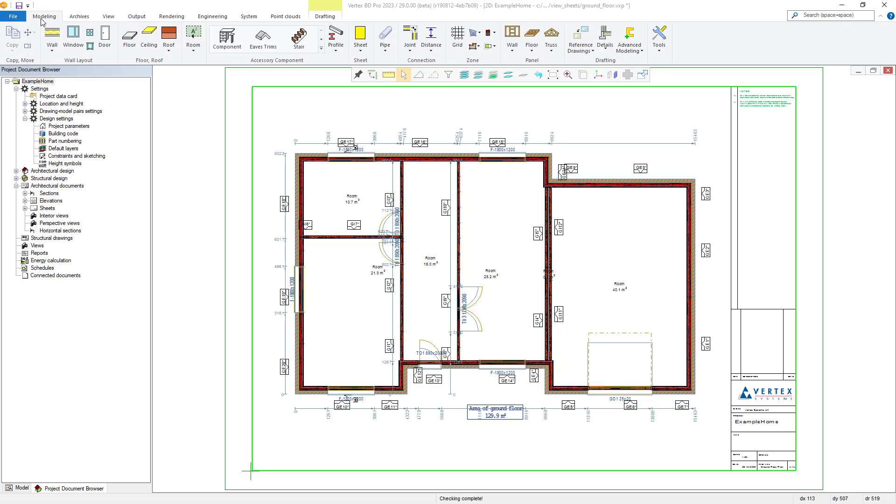
pyautogui.click(589, 51)
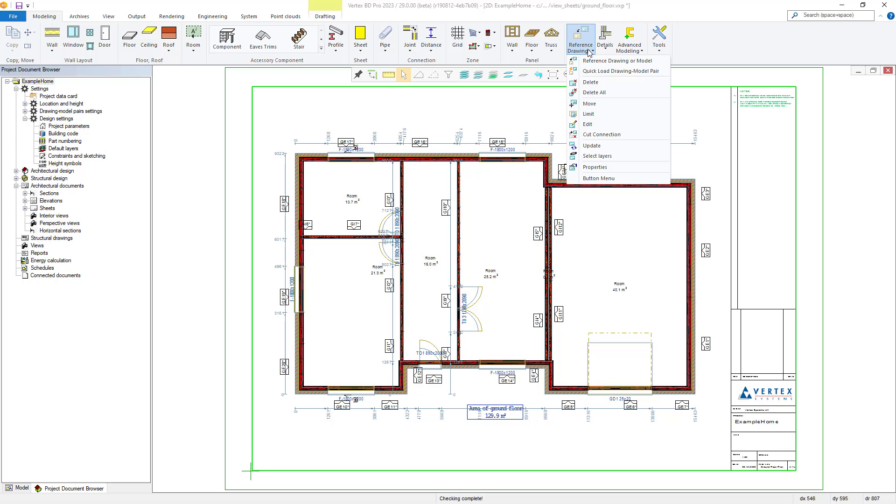
pyautogui.click(614, 169)
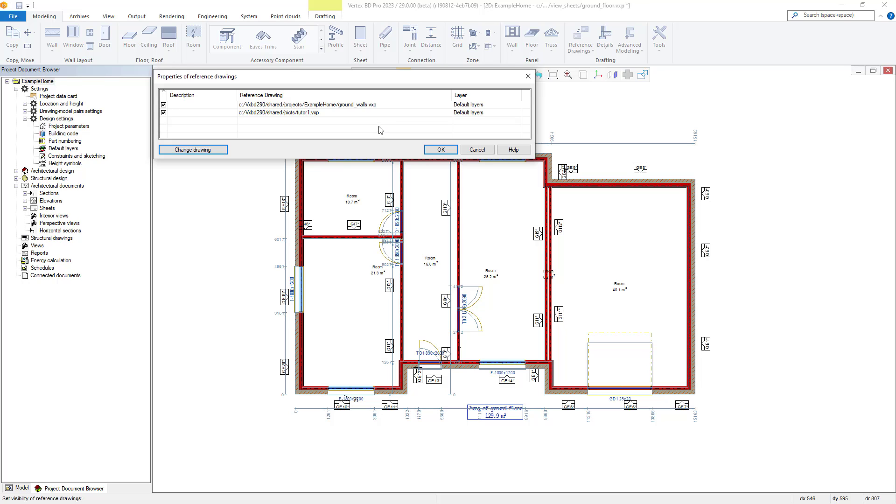
pyautogui.click(457, 152)
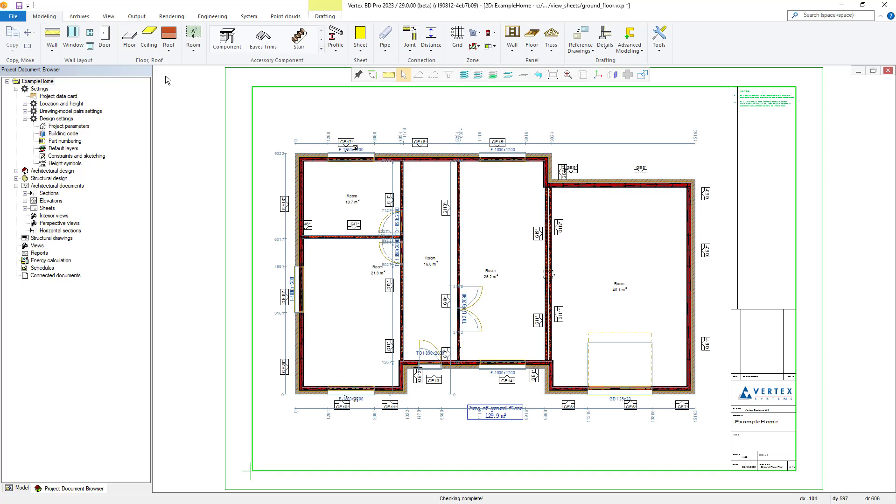
pyautogui.click(135, 17)
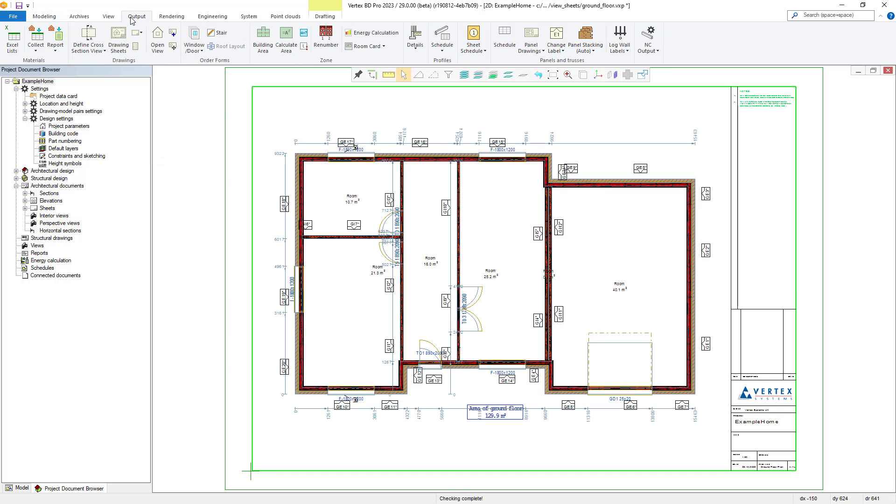
# - Create a new drawing sheet with file name and title testdrawingsheet3
pyautogui.click(118, 43)
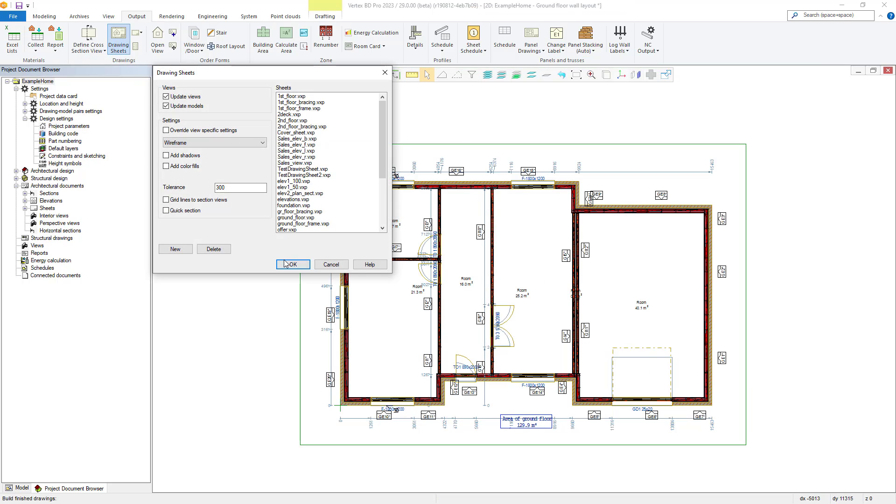
pyautogui.click(175, 249)
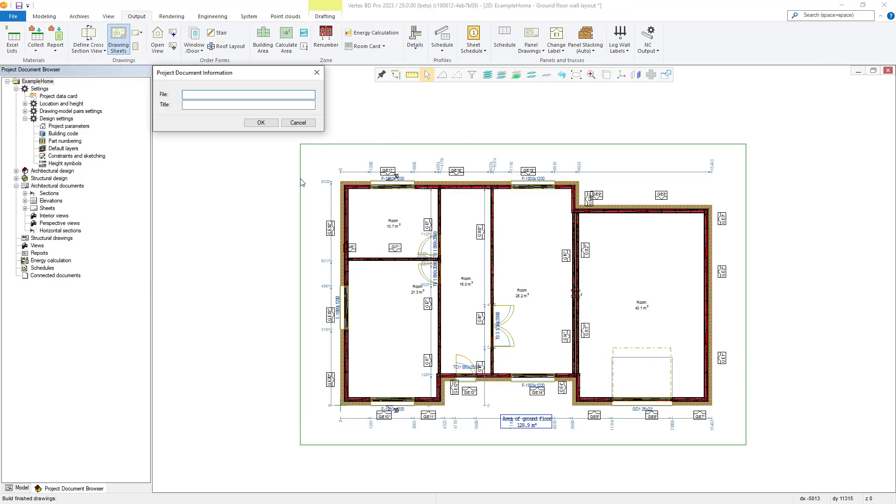
pyautogui.write('ts')
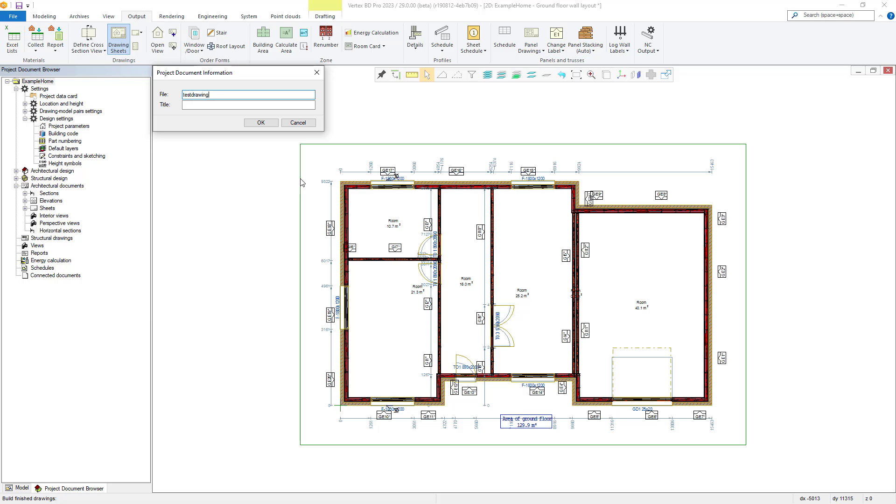
pyautogui.write('stdrawingsheet3')
pyautogui.hotkey('ctrl', 'a')
pyautogui.hotkey('ctrl', 'c')
pyautogui.click(229, 104)
pyautogui.hotkey('ctrl', 'v')
pyautogui.click(261, 123)
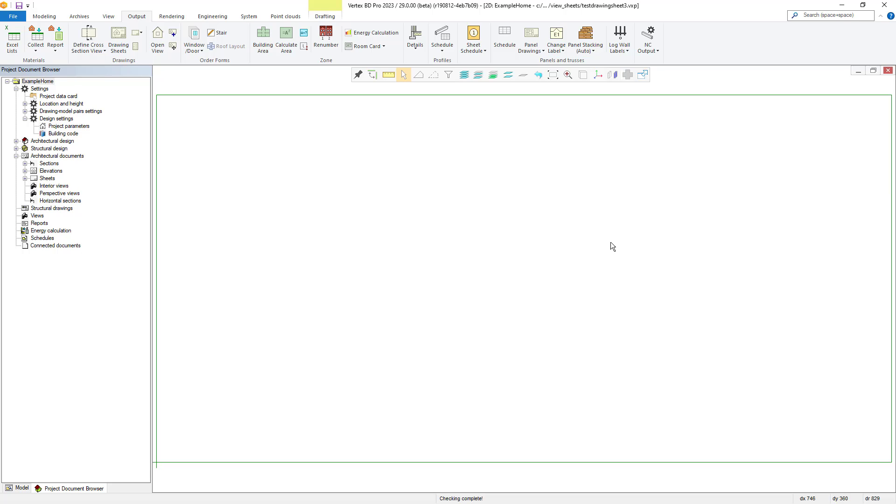
# - Add a drawing sheet and title block using the A2L.vxp title block
pyautogui.rightClick(529, 247)
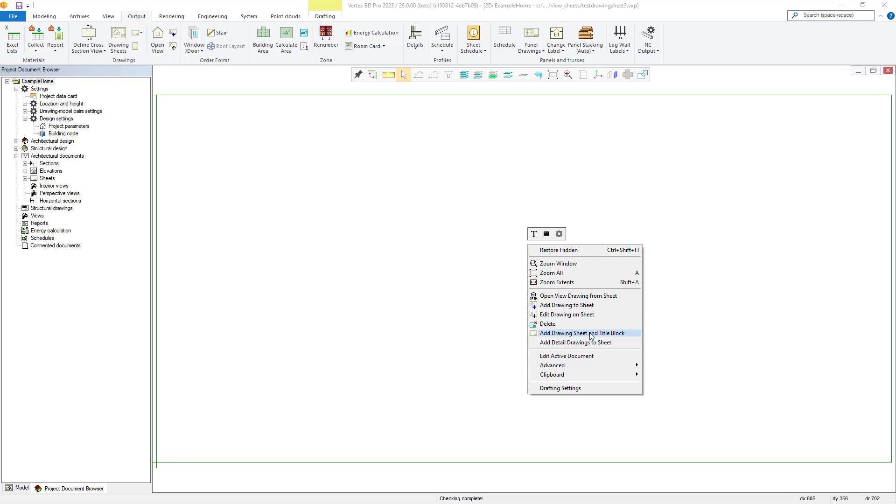
pyautogui.click(611, 334)
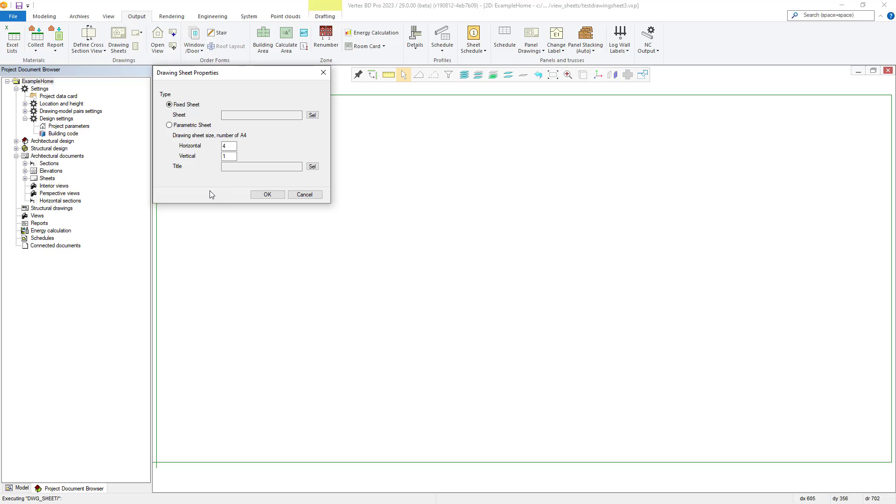
pyautogui.moveTo(233, 76); pyautogui.dragTo(263, 128)
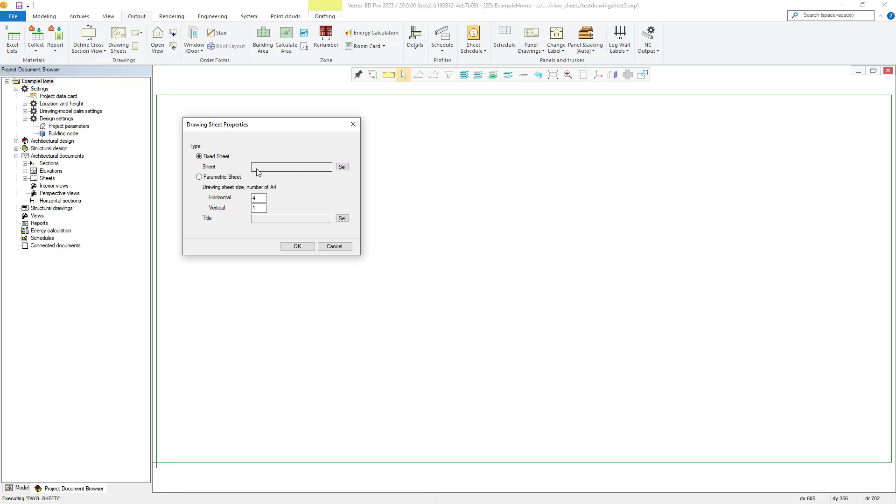
pyautogui.click(342, 167)
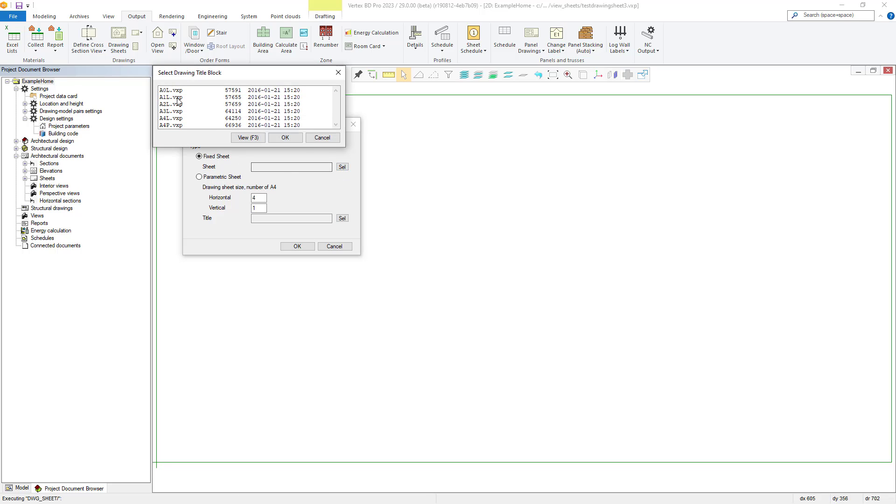
pyautogui.click(174, 104)
pyautogui.click(270, 138)
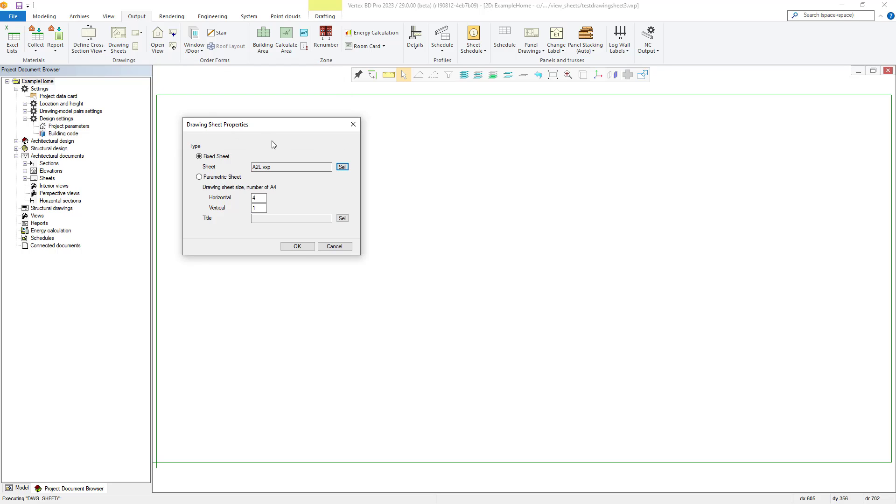
pyautogui.click(298, 247)
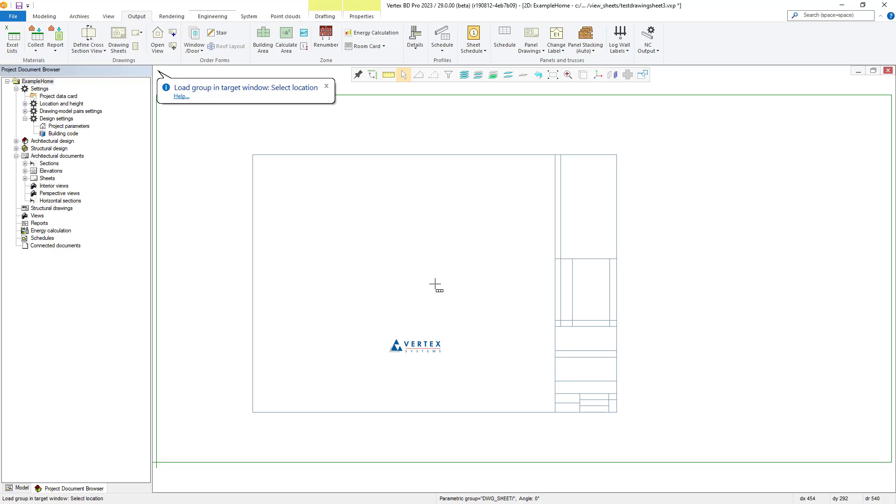
# - Set Kx/Ky scale 1 and a bottom-left reference point, then place the sheet frame
pyautogui.rightClick(435, 284)
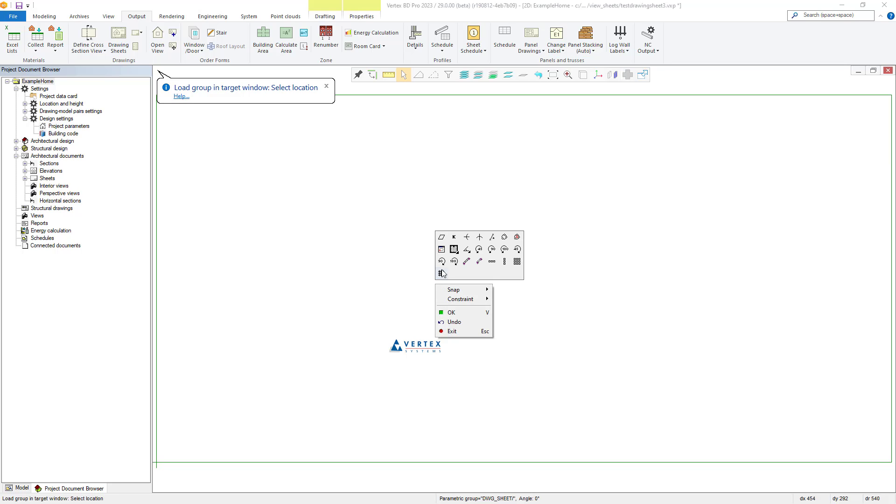
pyautogui.click(454, 237)
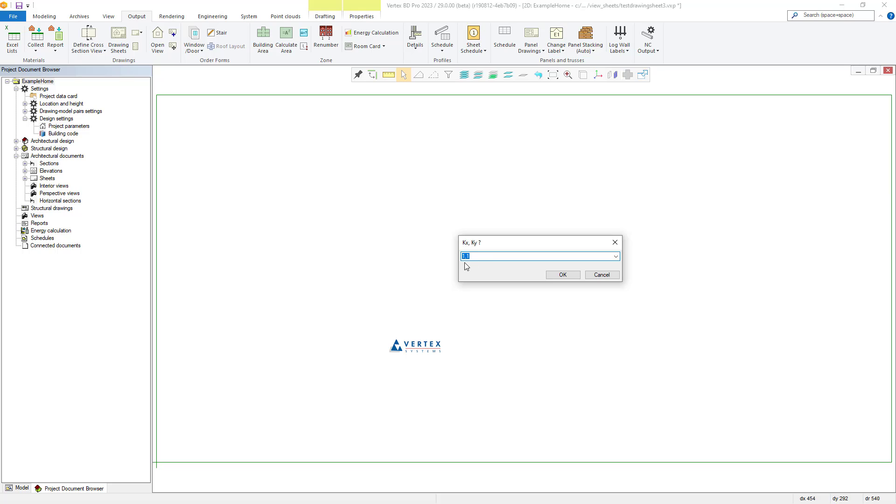
pyautogui.click(559, 276)
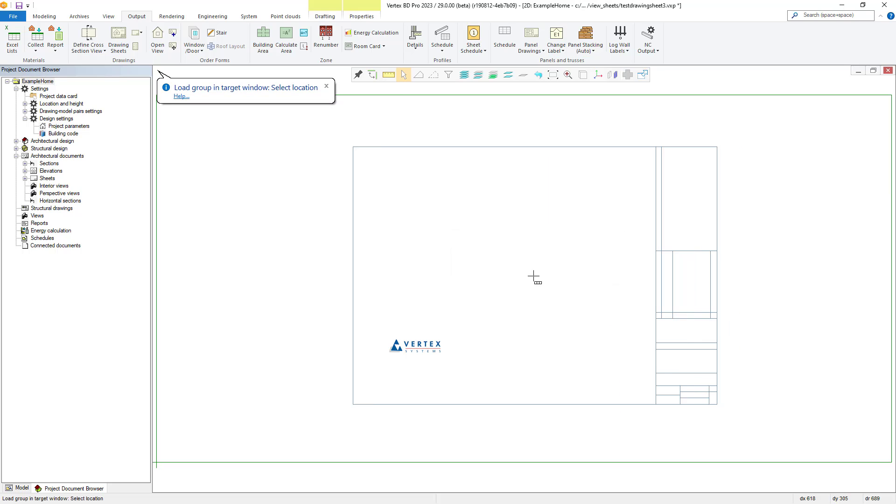
pyautogui.rightClick(412, 275)
pyautogui.click(434, 246)
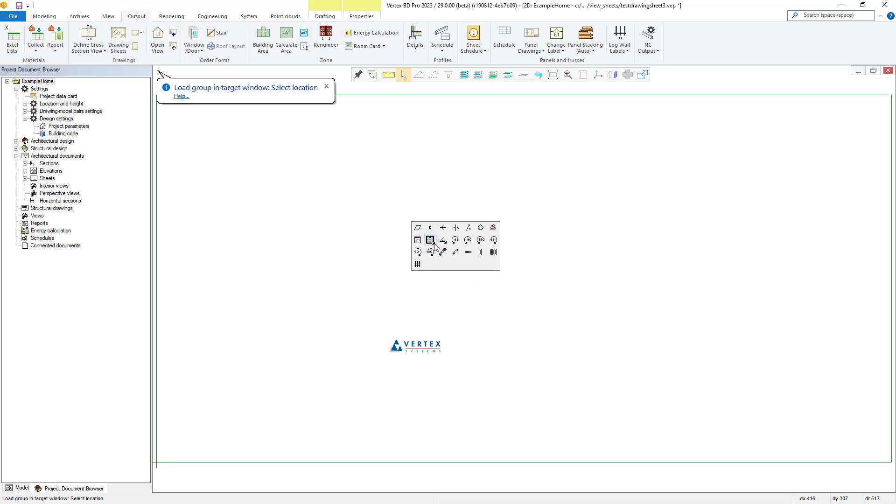
pyautogui.click(435, 246)
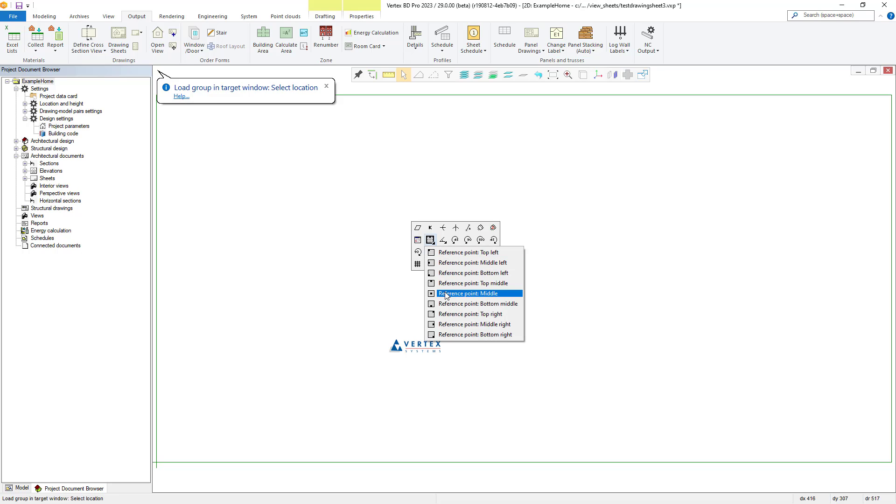
pyautogui.click(449, 274)
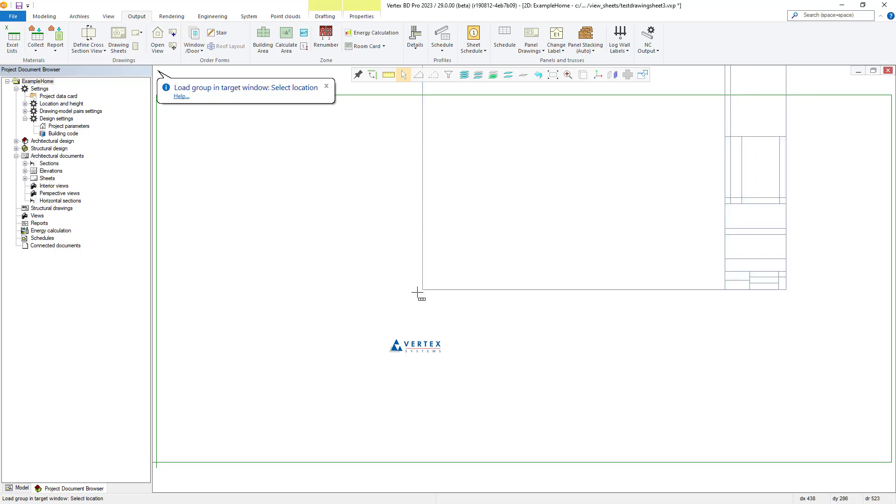
pyautogui.click(159, 462)
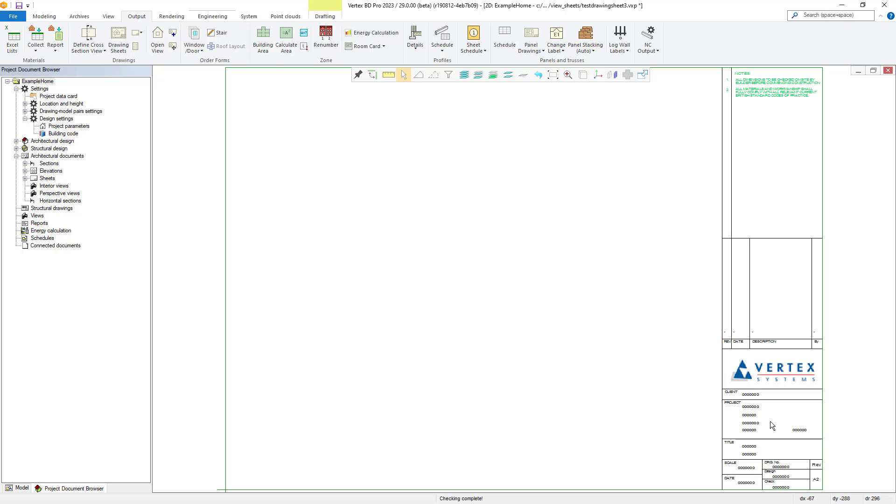
# - Confirm Edit Active Document so the title block shows client, ExampleHome and 23.12.2022
pyautogui.rightClick(564, 371)
pyautogui.moveTo(596, 334)
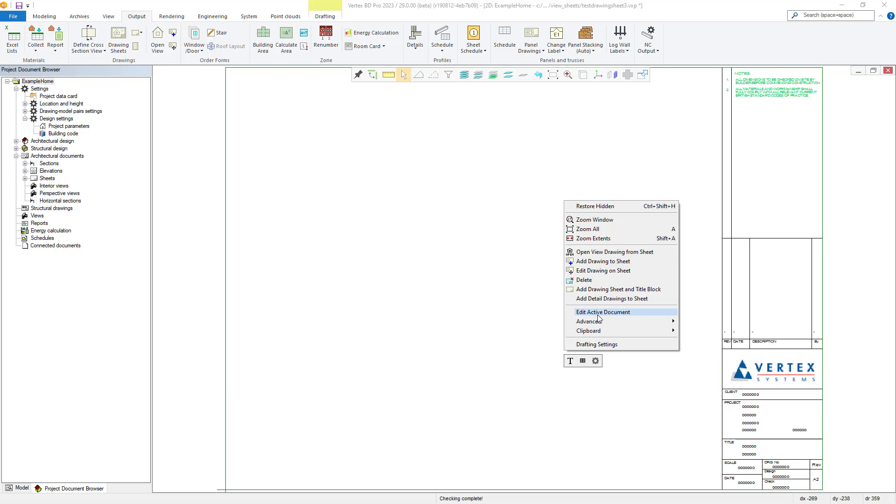
pyautogui.click(602, 313)
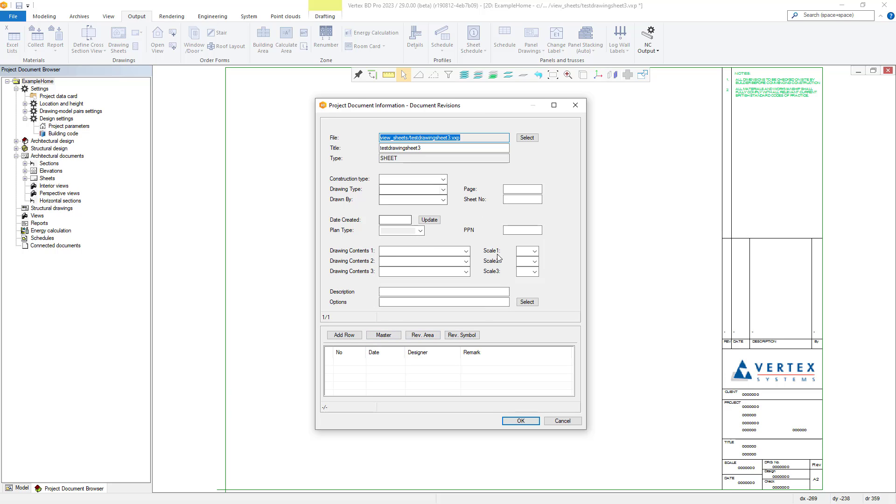
pyautogui.click(520, 421)
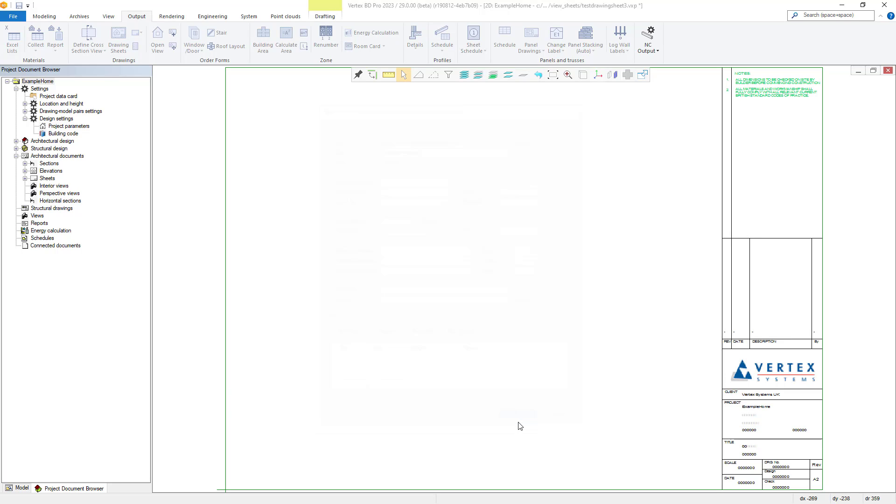
pyautogui.rightClick(433, 272)
pyautogui.click(377, 260)
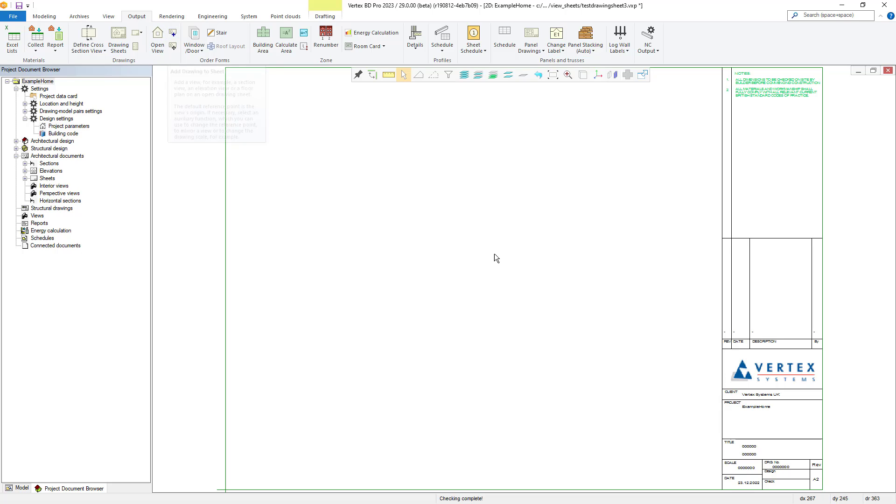
pyautogui.rightClick(491, 278)
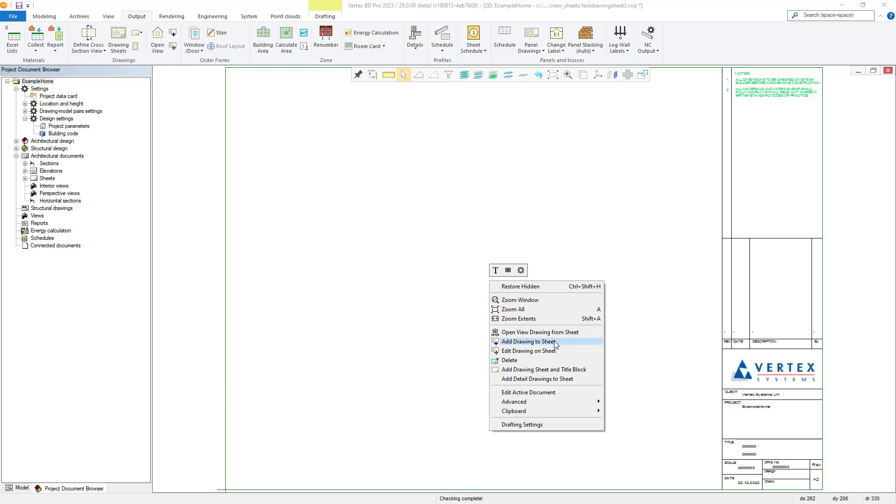
# - Add the ground_walls.vxp floor plan drawing at 1:50 near the sheet centre
pyautogui.click(528, 342)
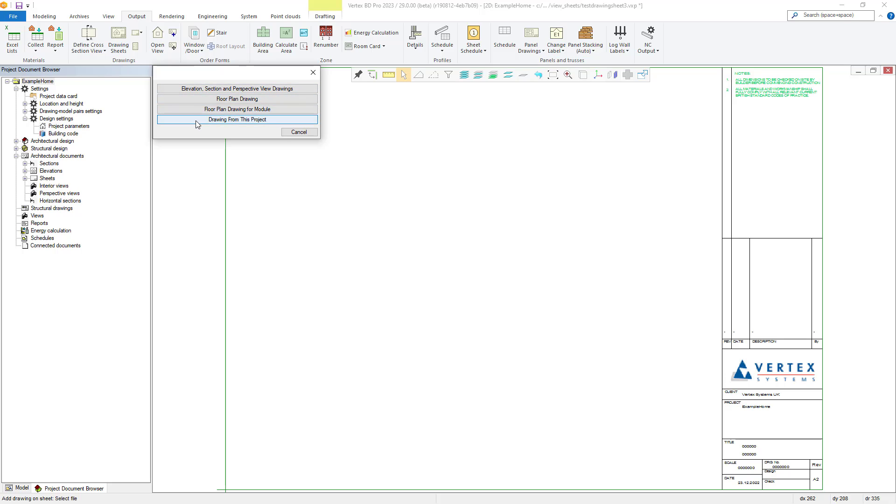
pyautogui.click(190, 98)
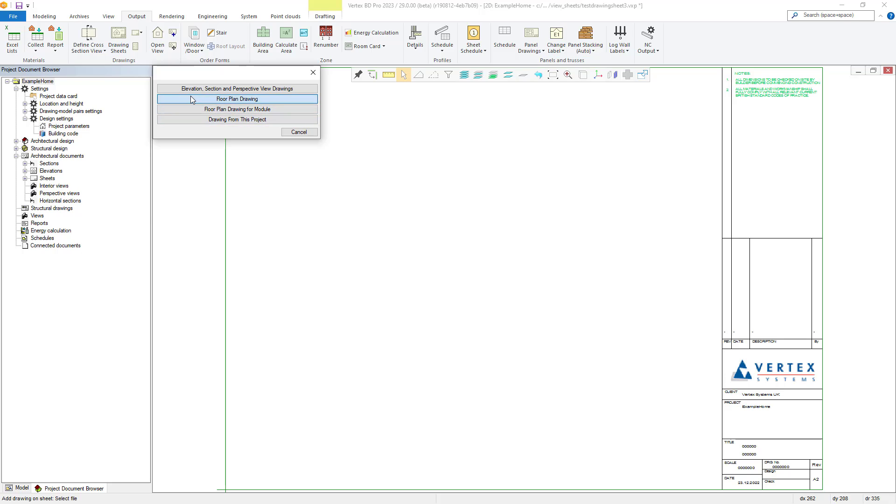
pyautogui.moveTo(199, 76)
pyautogui.mouseDown()
pyautogui.moveTo(243, 99)
pyautogui.moveTo(286, 106)
pyautogui.mouseUp()
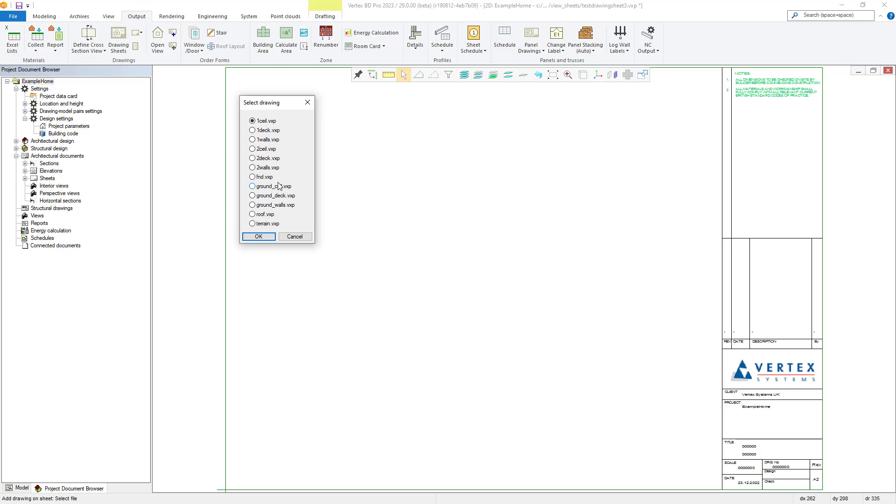
pyautogui.click(259, 207)
pyautogui.click(261, 237)
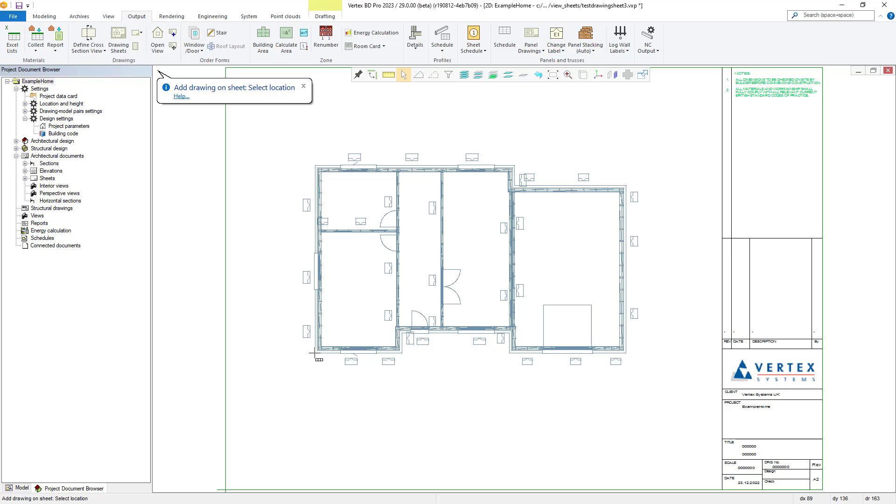
pyautogui.rightClick(314, 354)
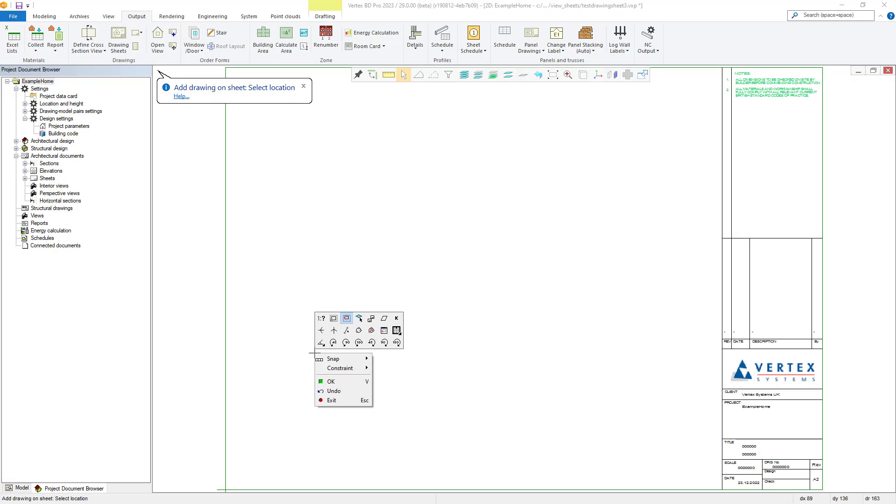
pyautogui.click(326, 320)
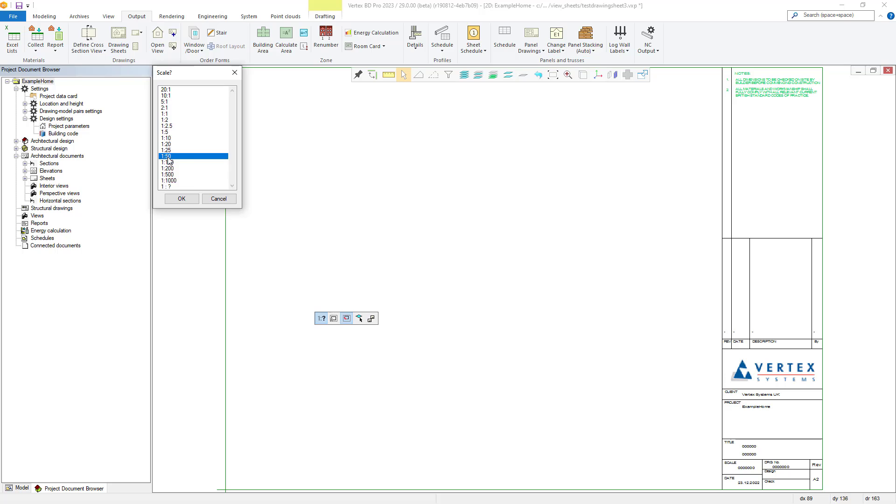
pyautogui.doubleClick(169, 162)
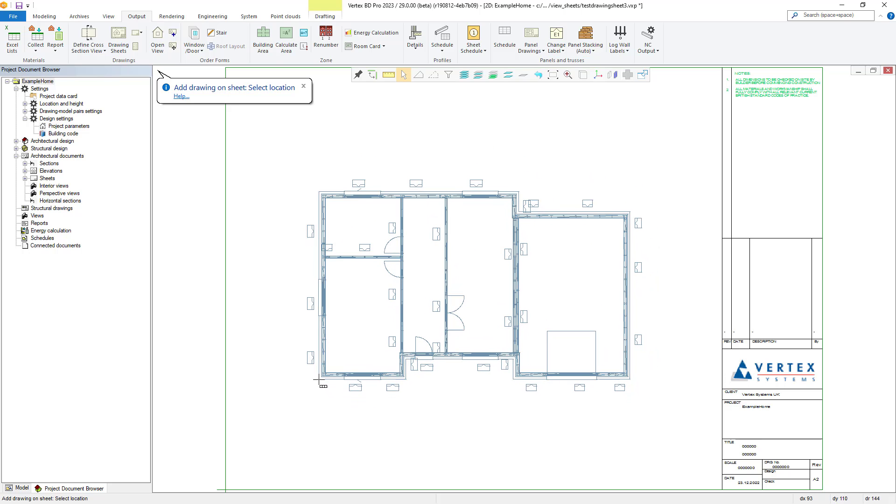
pyautogui.click(320, 382)
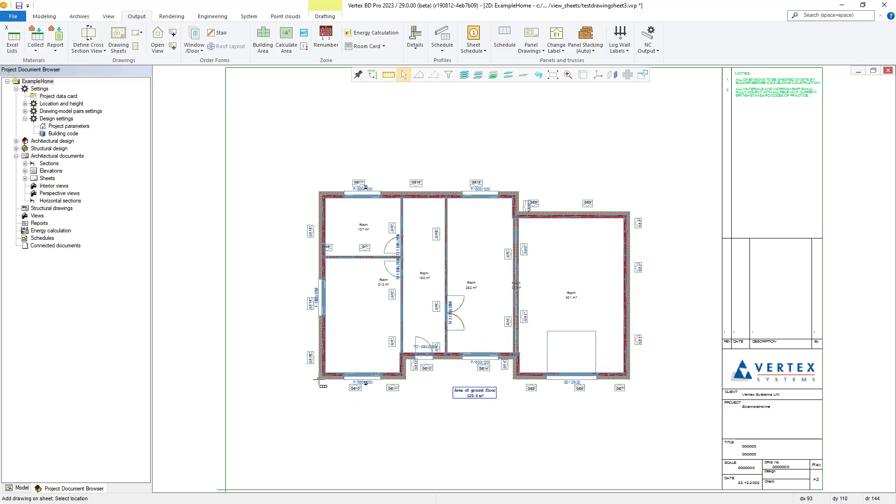
pyautogui.rightClick(477, 408)
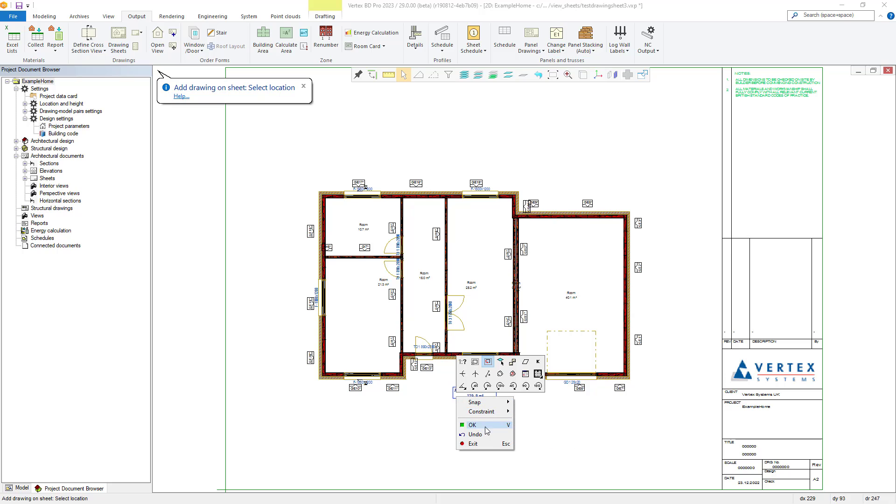
pyautogui.click(486, 444)
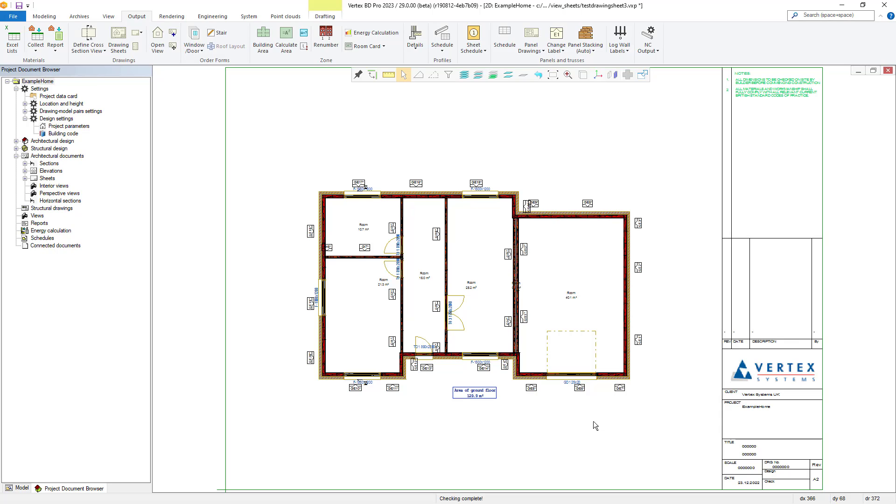
# - Close testdrawingsheet3 and save its changes
pyautogui.rightClick(610, 198)
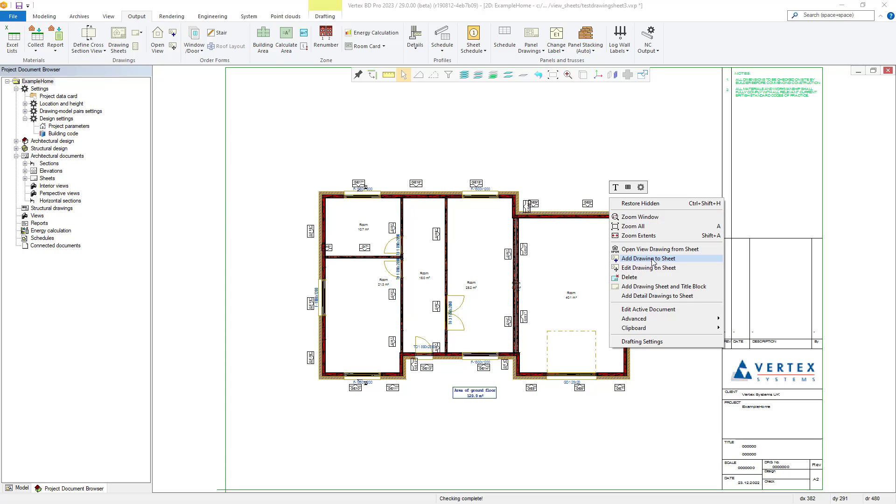
pyautogui.click(674, 157)
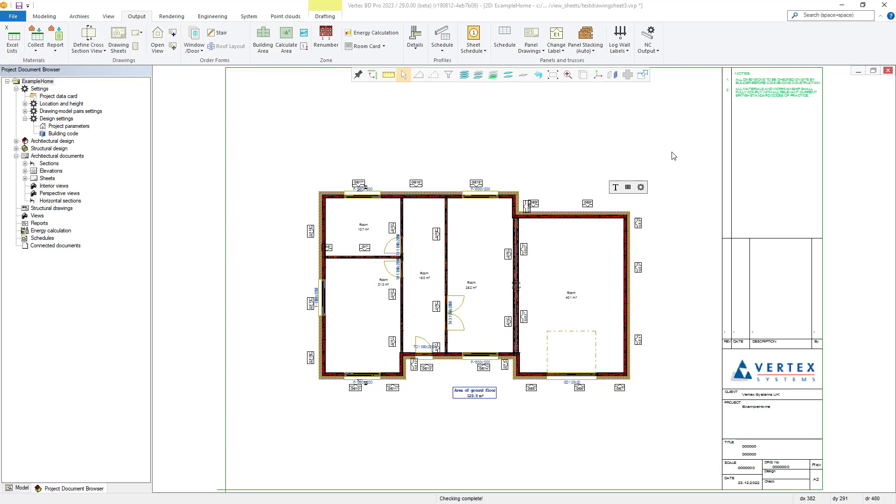
pyautogui.click(888, 71)
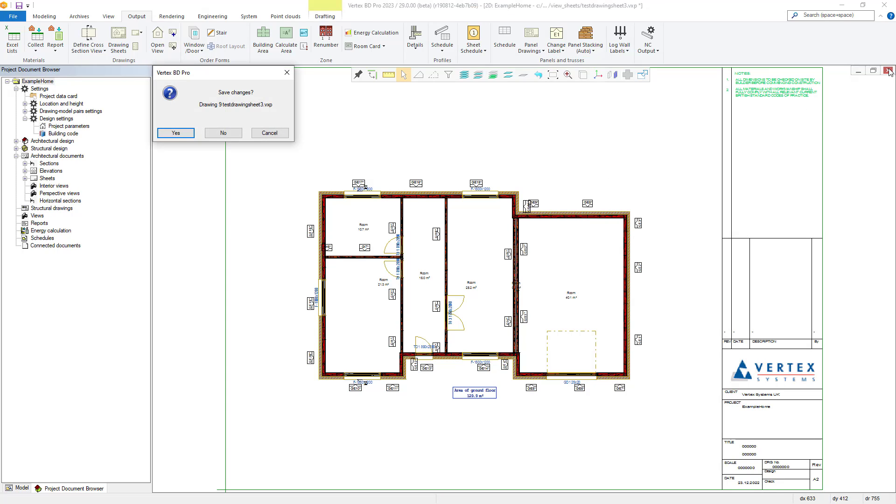
pyautogui.click(176, 134)
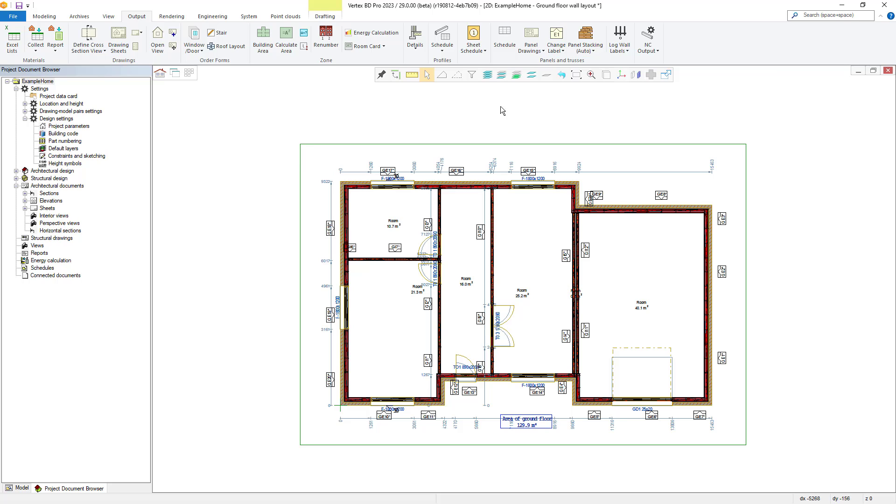
# - Create a new drawing sheet testdrawingsheet4, copying the file name as its title
pyautogui.click(119, 46)
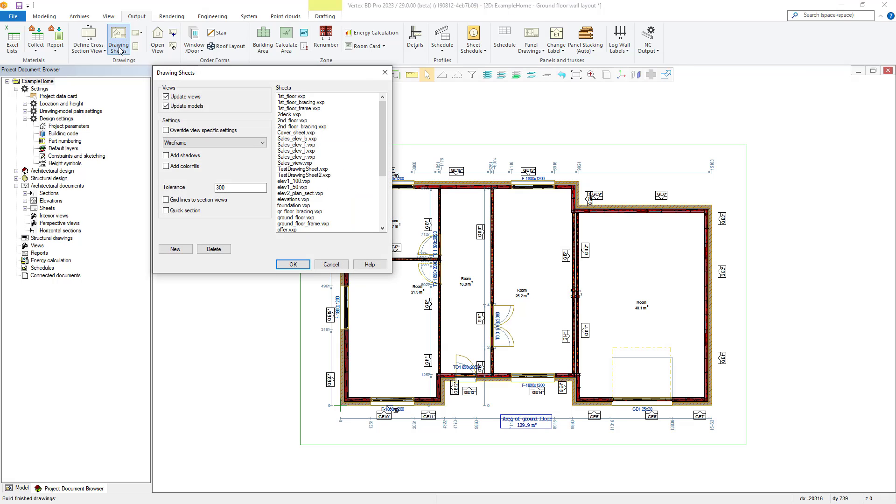
pyautogui.moveTo(241, 80); pyautogui.dragTo(259, 125)
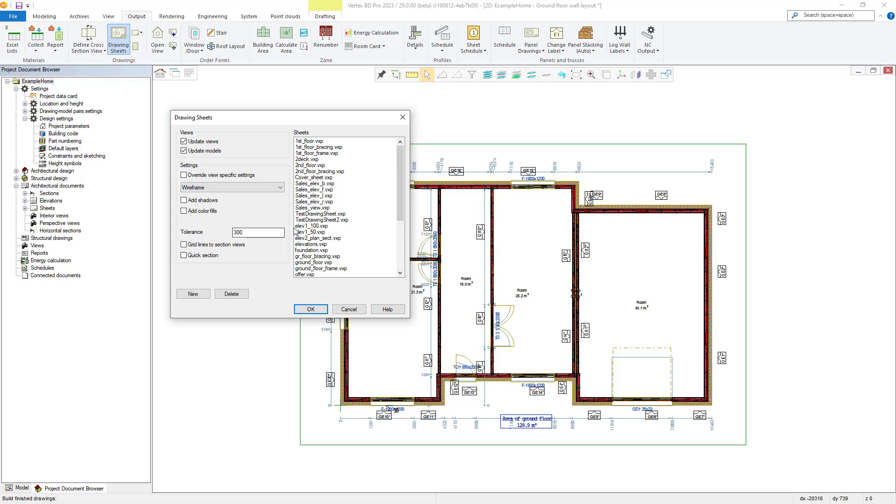
pyautogui.click(193, 294)
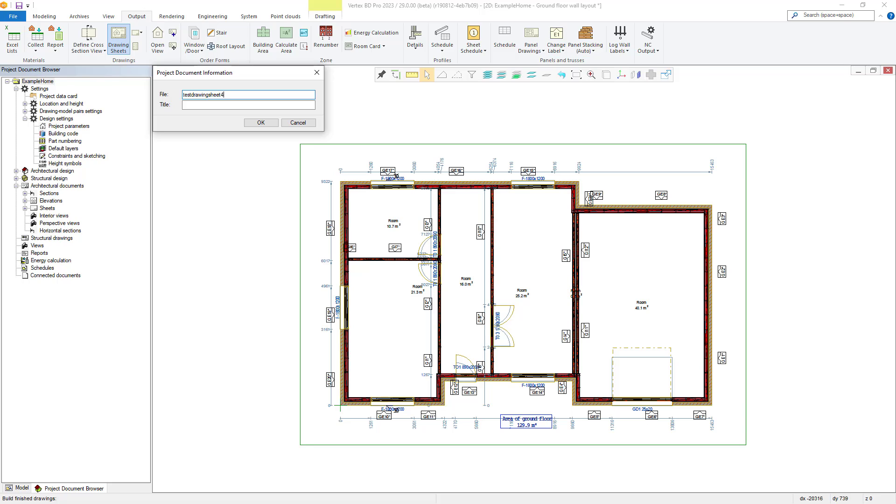
pyautogui.click(192, 106)
pyautogui.moveTo(226, 95); pyautogui.dragTo(149, 96)
pyautogui.hotkey('ctrl', 'c')
pyautogui.press('Tab')
pyautogui.hotkey('ctrl', 'v')
pyautogui.click(260, 122)
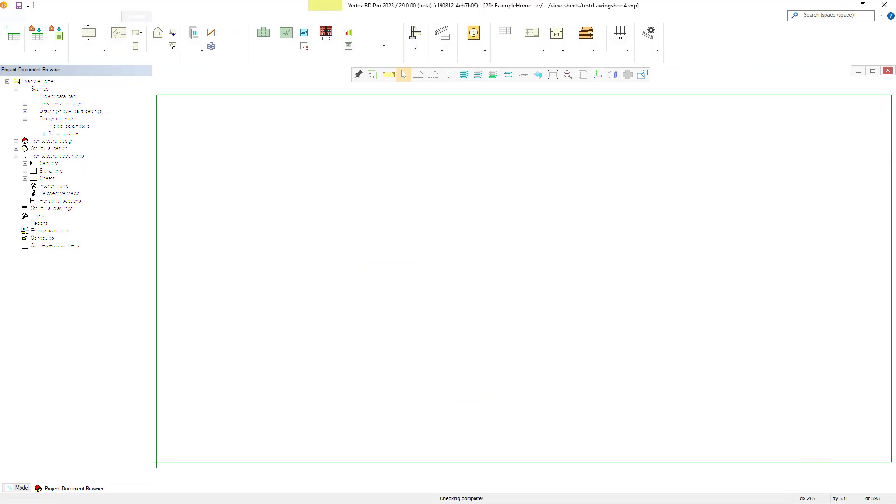
# - Place an A2L sheet frame and title block using the top middle reference point
pyautogui.rightClick(344, 209)
pyautogui.click(646, 193)
pyautogui.rightClick(453, 250)
pyautogui.click(482, 343)
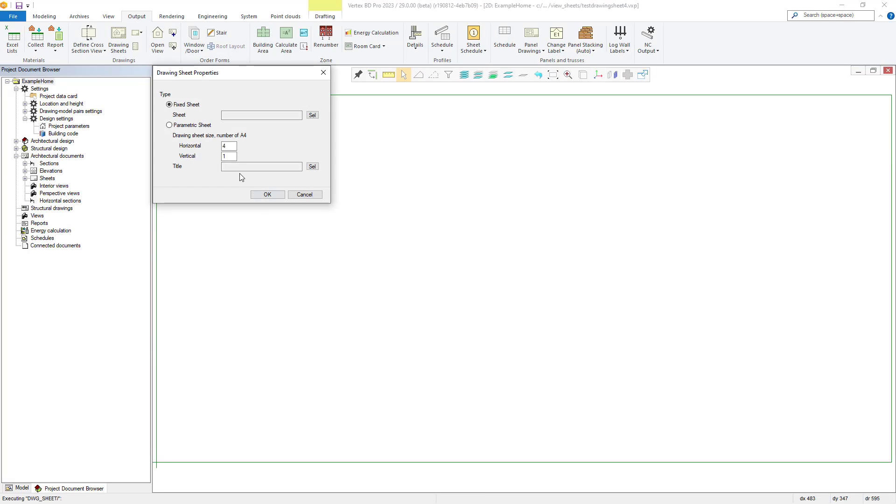
pyautogui.press('Return')
pyautogui.press('Return')
pyautogui.click(259, 195)
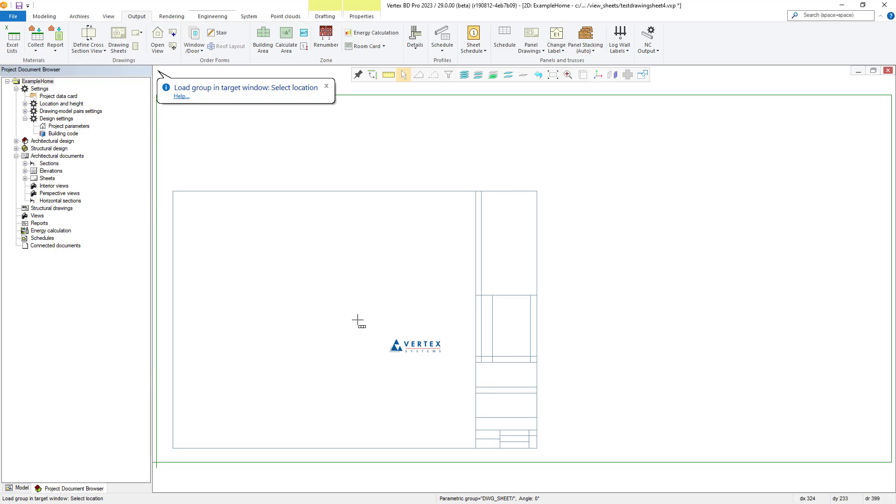
pyautogui.rightClick(401, 261)
pyautogui.click(425, 352)
pyautogui.click(531, 309)
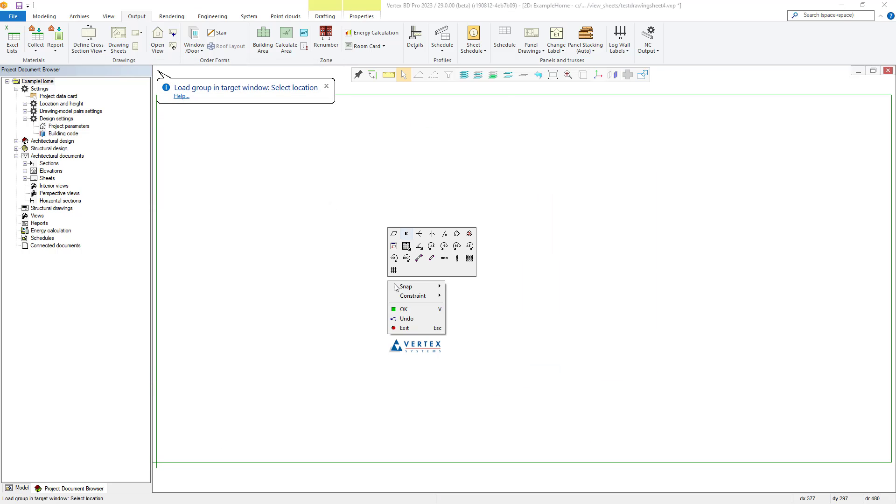
pyautogui.click(406, 246)
pyautogui.click(432, 289)
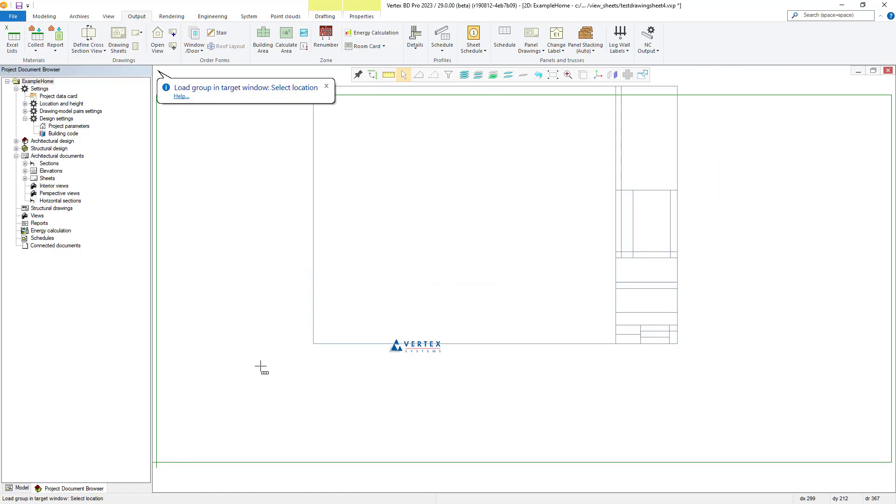
pyautogui.click(170, 464)
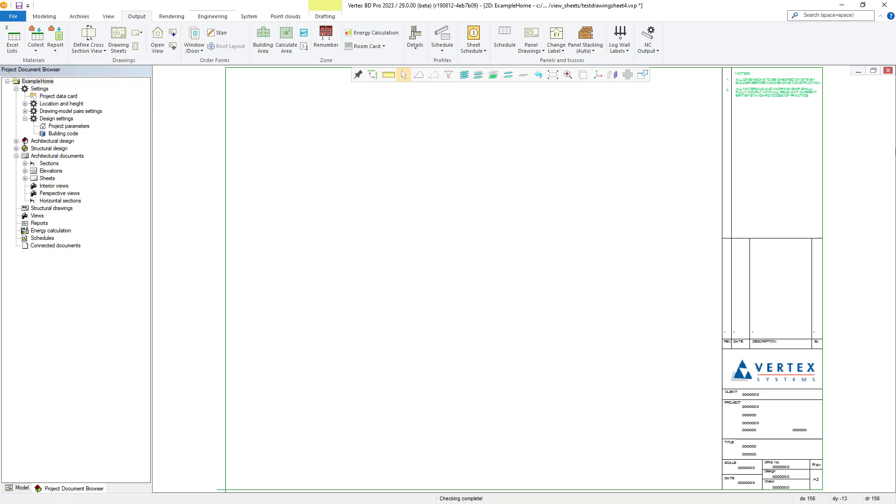
pyautogui.rightClick(488, 206)
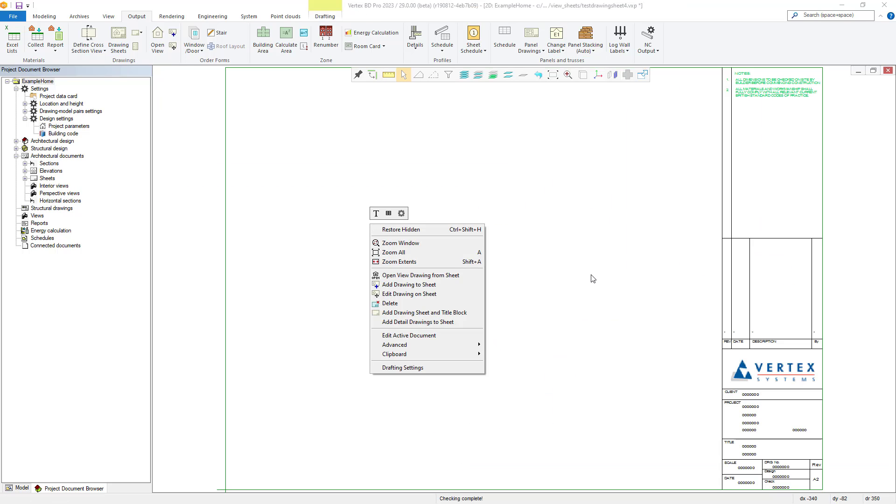
# - Place the ground_walls.vxp floor plan at 1:20 at the sheet's top-left
pyautogui.click(465, 284)
pyautogui.click(377, 141)
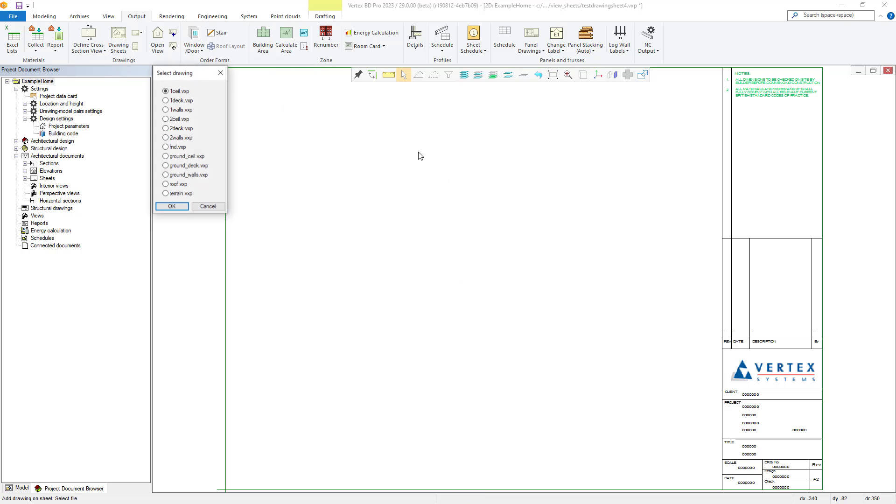
pyautogui.click(392, 270)
pyautogui.click(398, 300)
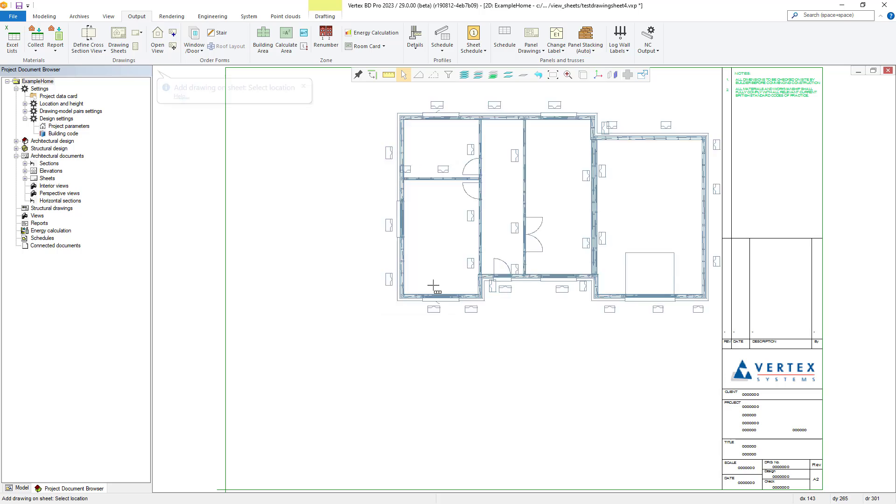
pyautogui.doubleClick(165, 143)
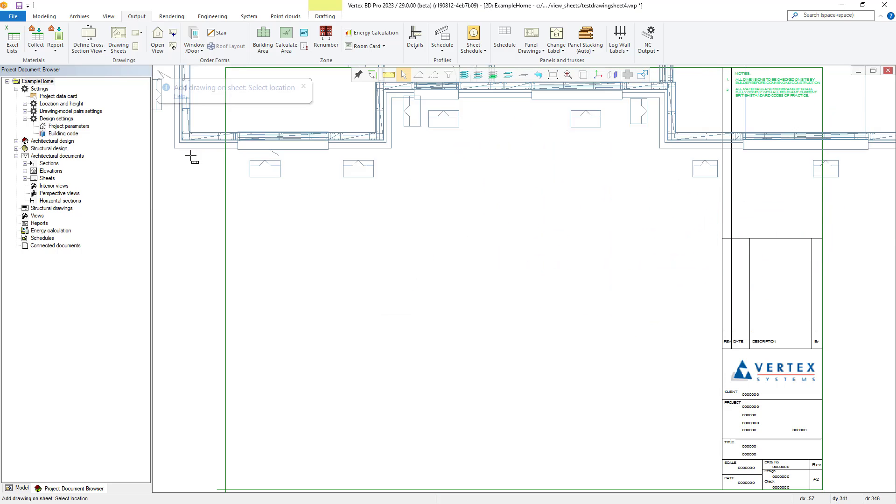
pyautogui.rightClick(362, 252)
pyautogui.press('Escape')
pyautogui.press('Escape')
pyautogui.doubleClick(166, 156)
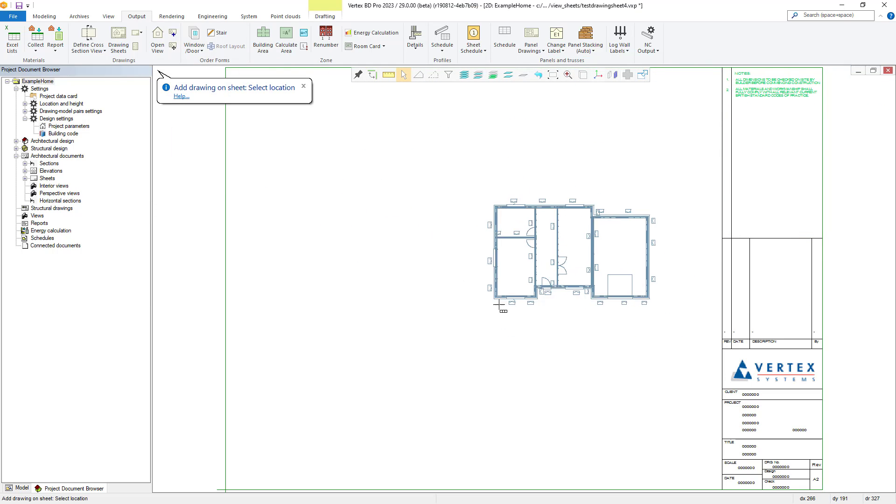
pyautogui.click(241, 171)
pyautogui.rightClick(390, 171)
pyautogui.click(411, 260)
pyautogui.rightClick(448, 236)
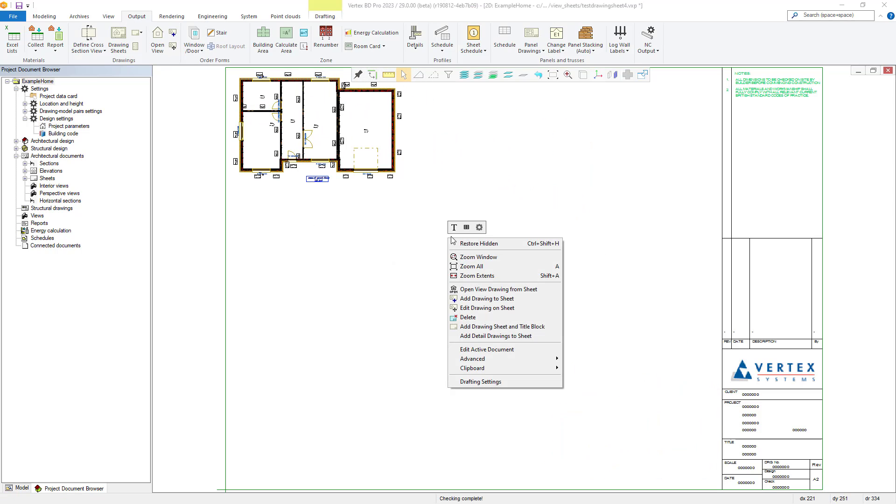
pyautogui.click(479, 298)
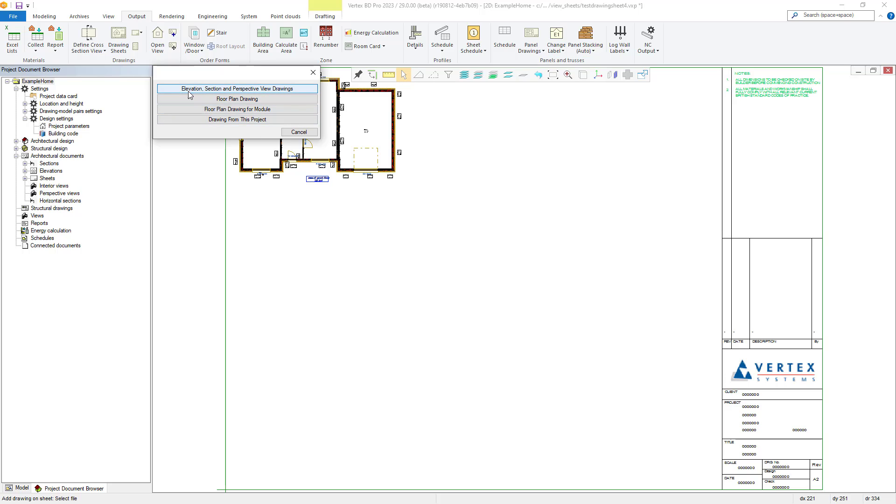
# - Place one colour elevation beside the plan and a side elevation at the sheet's right, then exit
pyautogui.click(296, 89)
pyautogui.moveTo(271, 76); pyautogui.dragTo(377, 219)
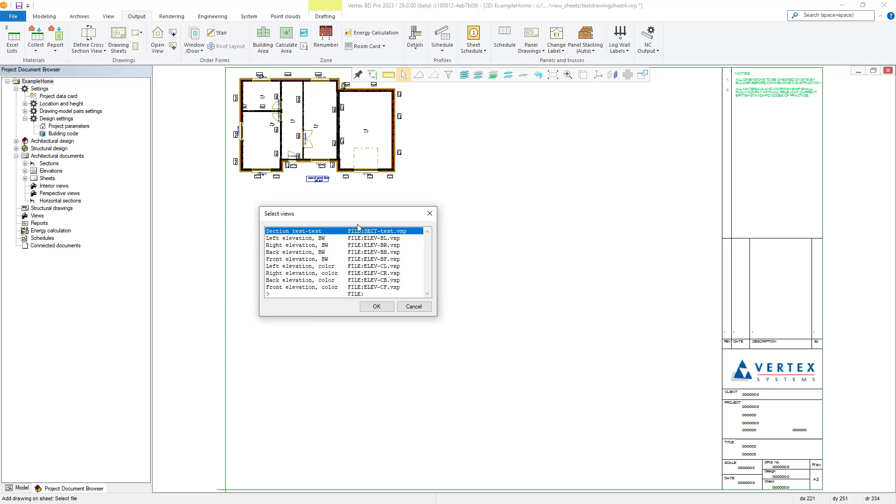
pyautogui.doubleClick(313, 265)
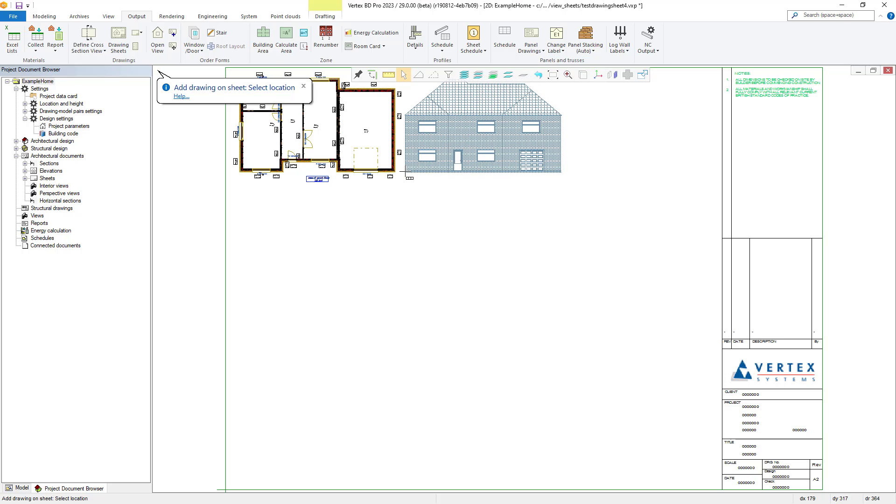
pyautogui.click(411, 172)
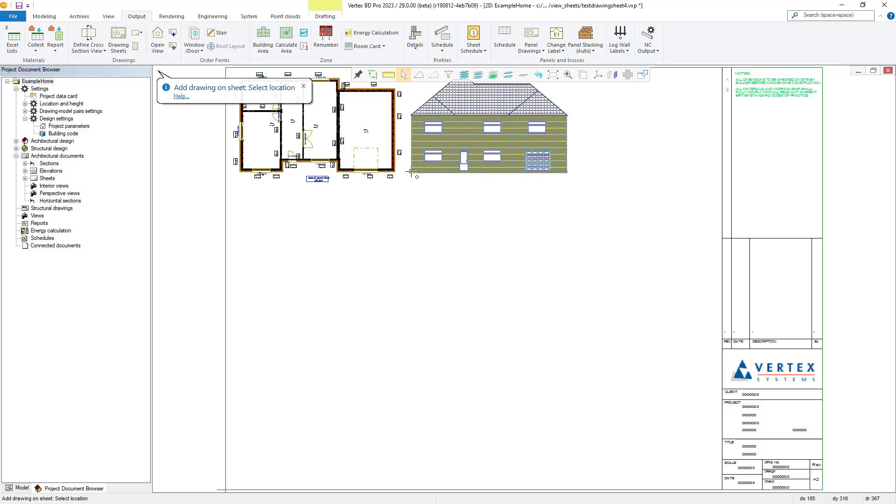
pyautogui.rightClick(487, 234)
pyautogui.click(455, 310)
pyautogui.rightClick(369, 248)
pyautogui.click(400, 311)
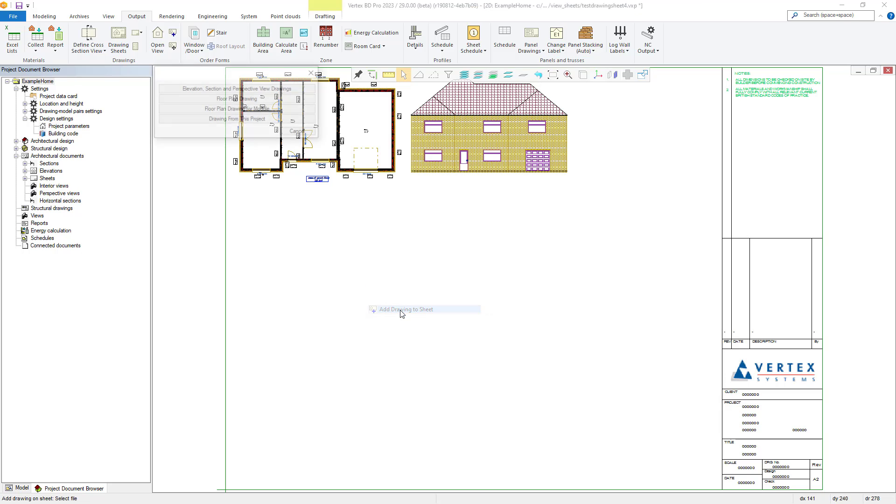
pyautogui.click(236, 90)
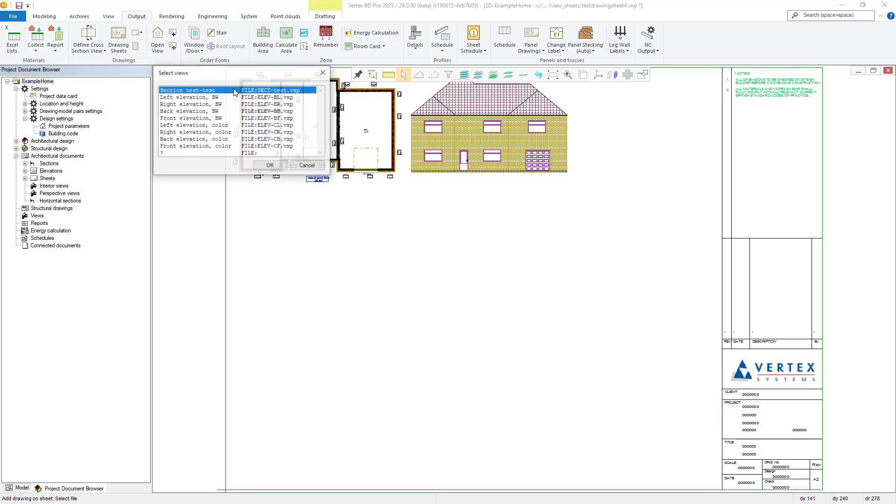
pyautogui.doubleClick(207, 126)
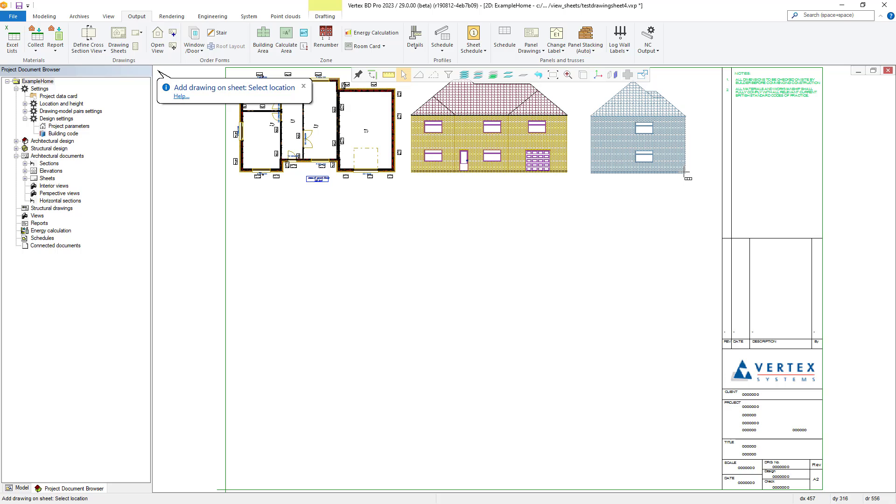
pyautogui.click(681, 172)
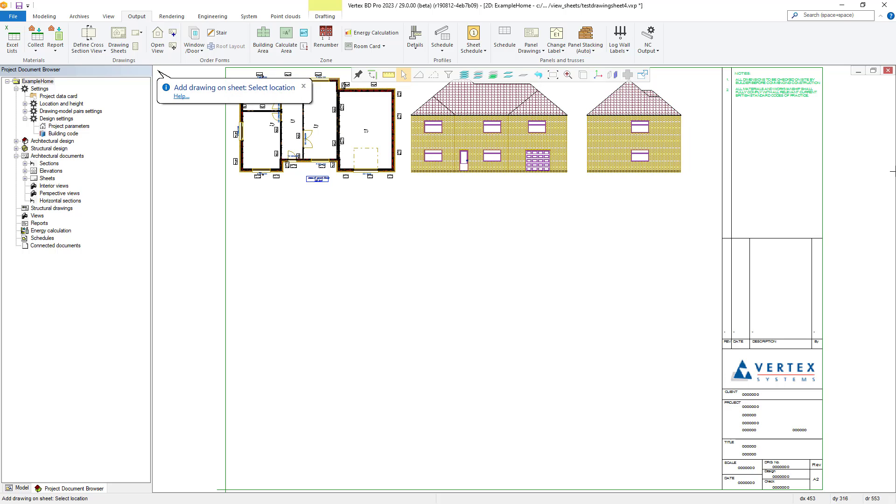
pyautogui.press('Escape')
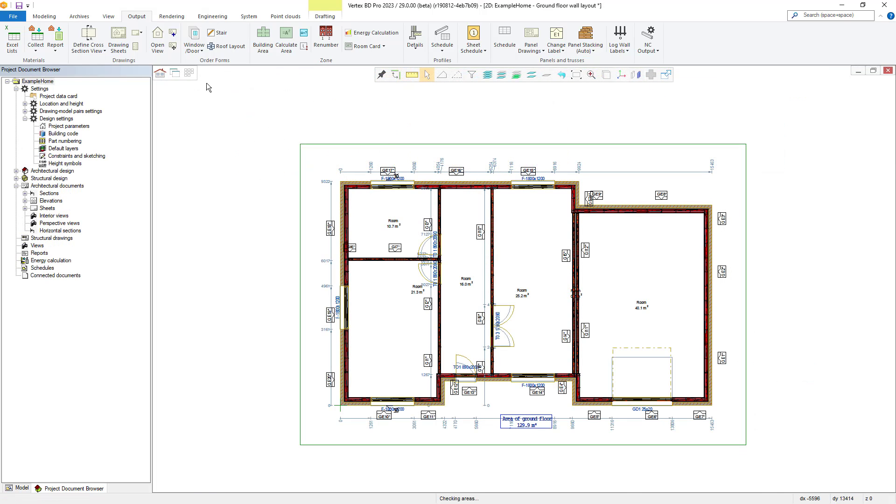
# - Draw a vertical cross-section line from the bottom wall to the top wall
pyautogui.click(90, 39)
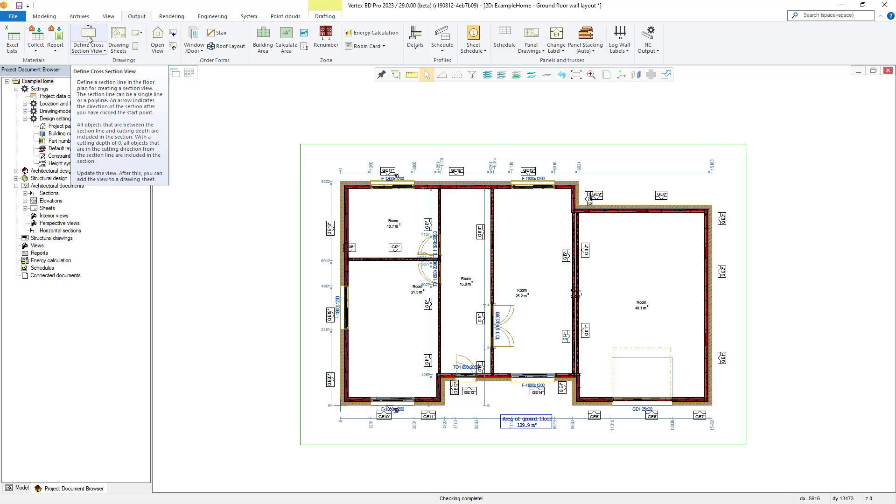
pyautogui.click(89, 40)
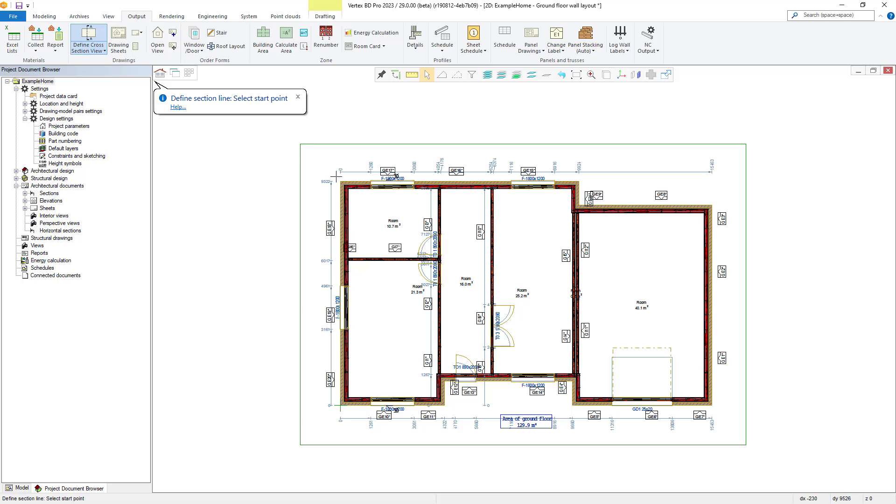
pyautogui.click(396, 410)
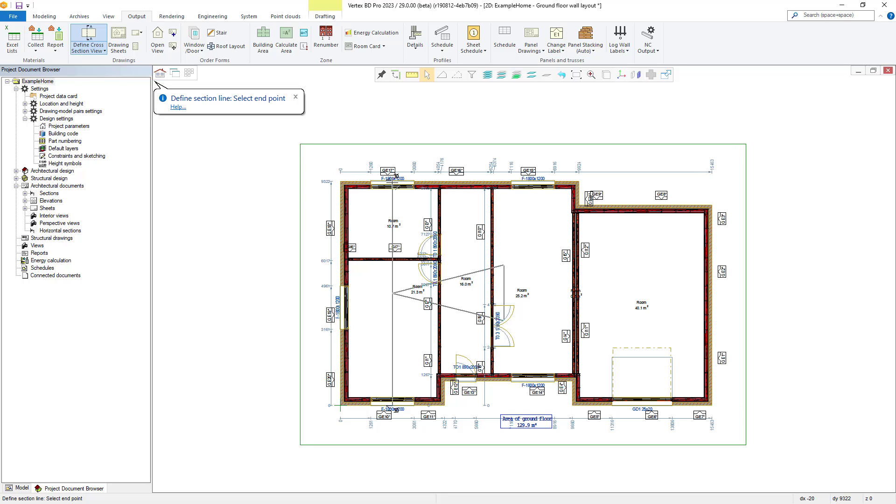
pyautogui.click(396, 178)
pyautogui.rightClick(423, 220)
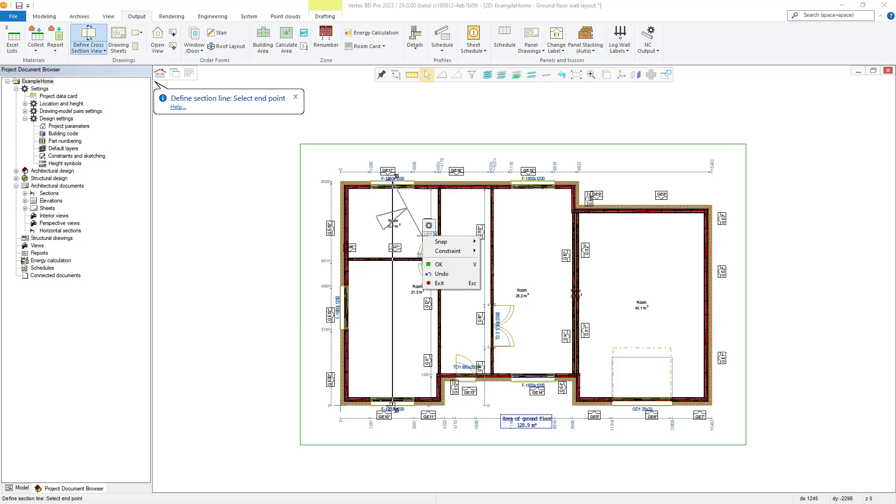
pyautogui.click(439, 264)
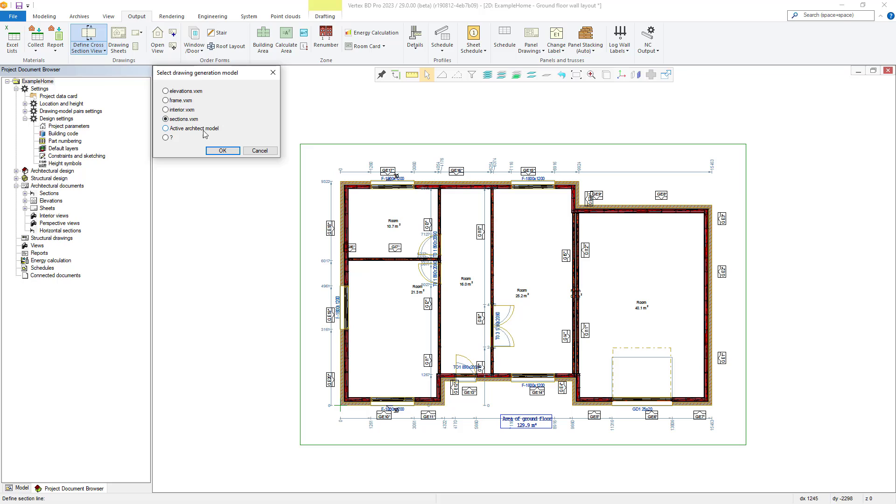
# - Accept sections.vxm, unlimited depth 0, label A and the name Section A-A
pyautogui.click(222, 151)
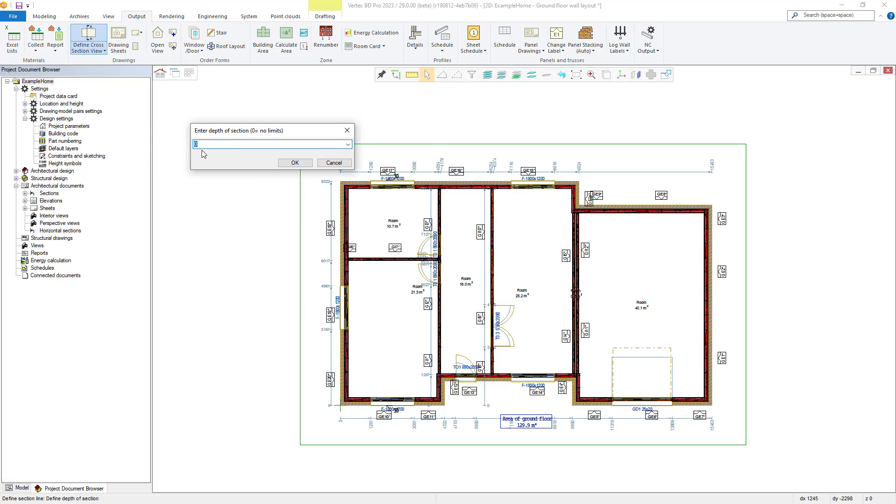
pyautogui.click(298, 164)
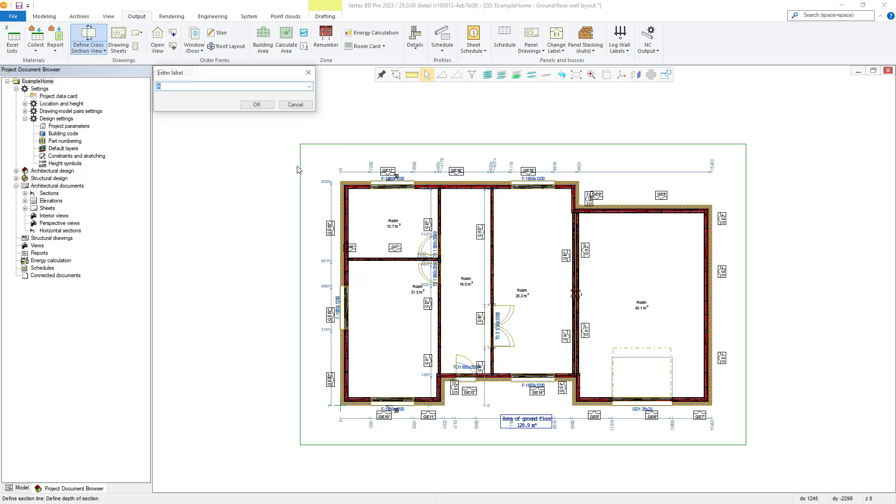
pyautogui.click(266, 152)
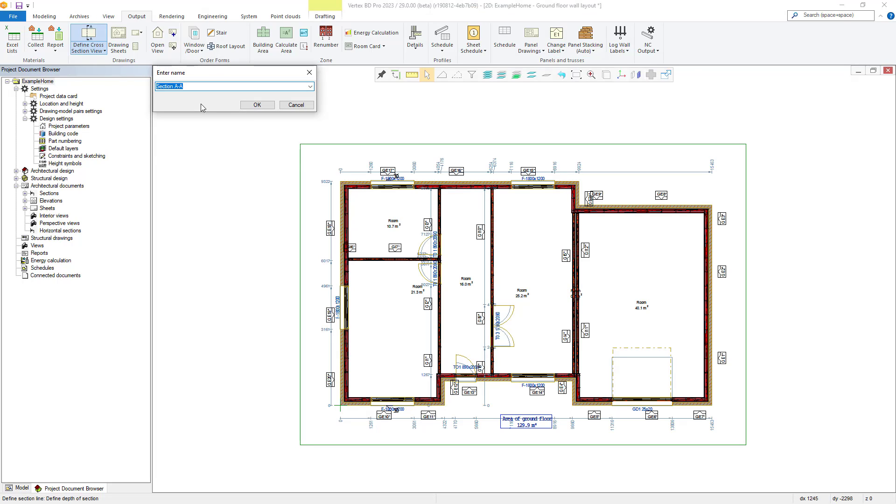
pyautogui.click(255, 105)
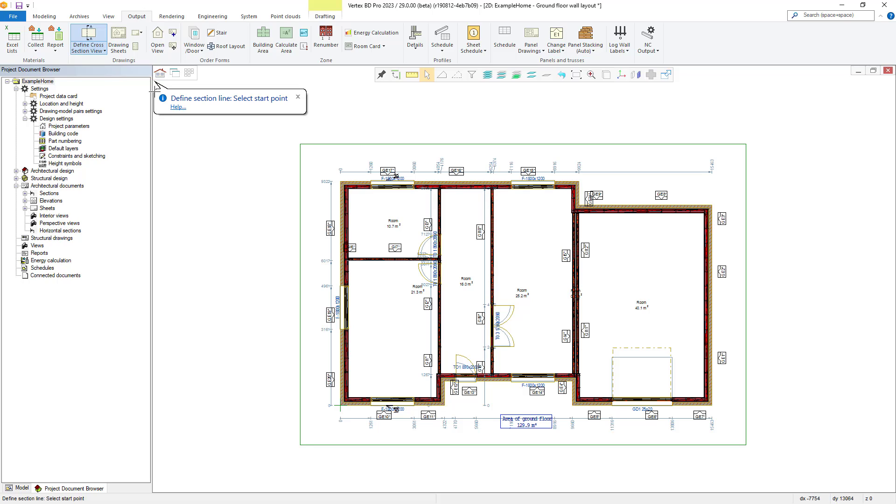
pyautogui.click(141, 34)
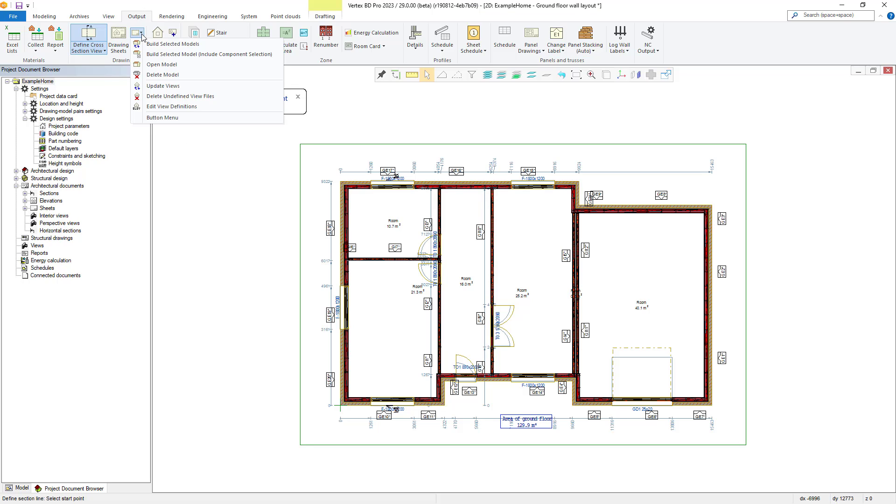
# - Update the Section A-A view and accept the scale for SECT-A.vxp
pyautogui.click(173, 88)
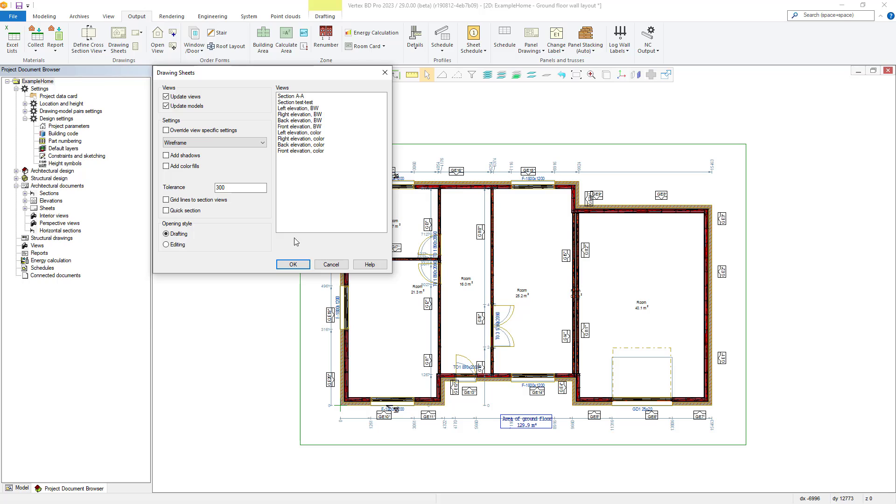
pyautogui.click(285, 97)
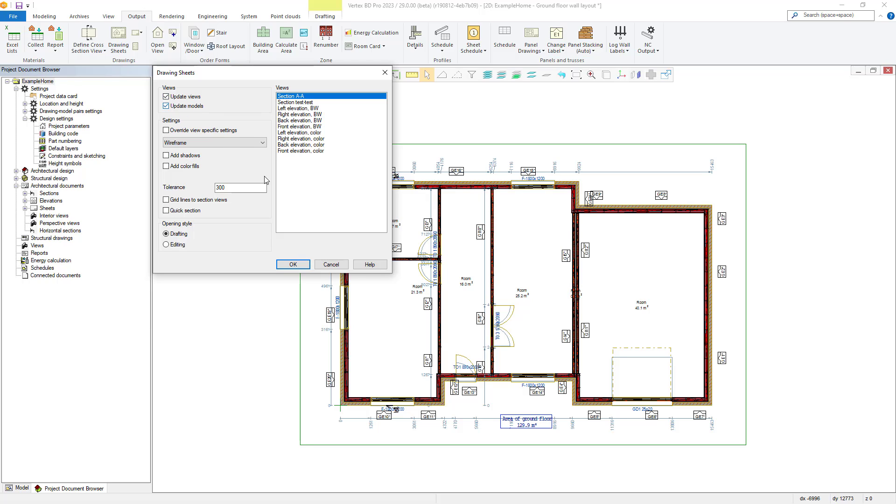
pyautogui.click(292, 265)
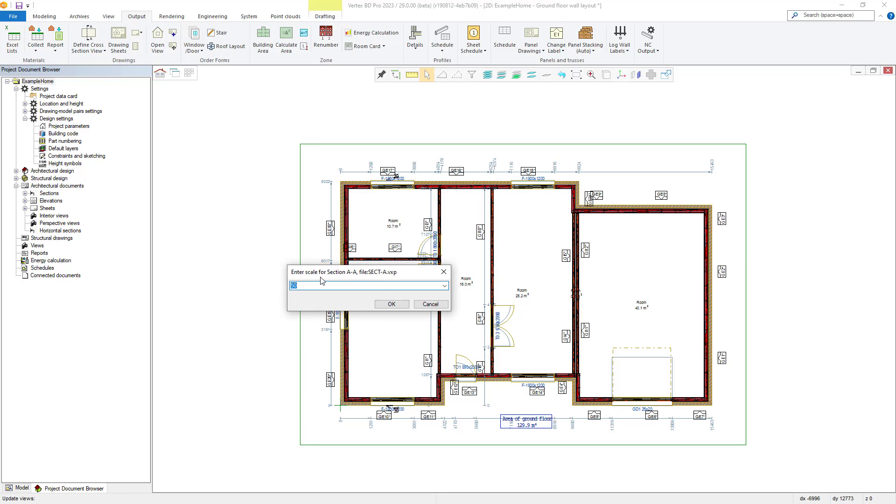
pyautogui.click(377, 306)
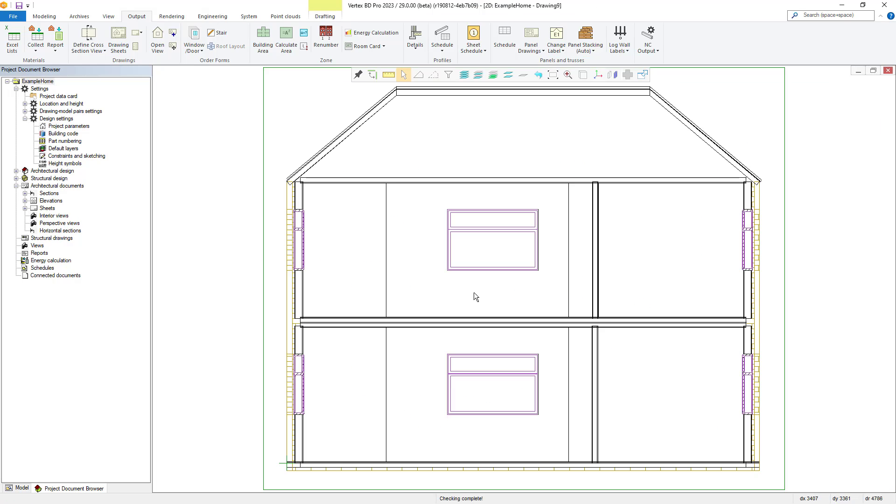
# - Close the section window and choose Section A-A as the next drawing for the sheet
pyautogui.click(888, 71)
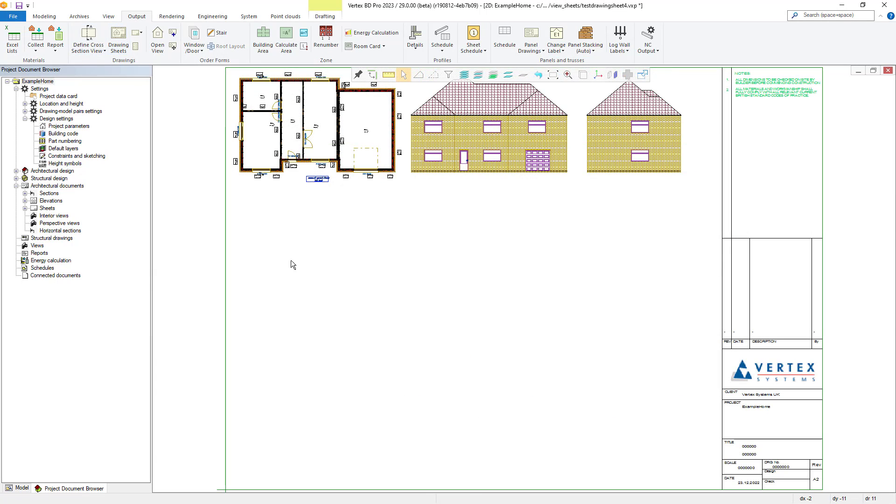
pyautogui.rightClick(298, 266)
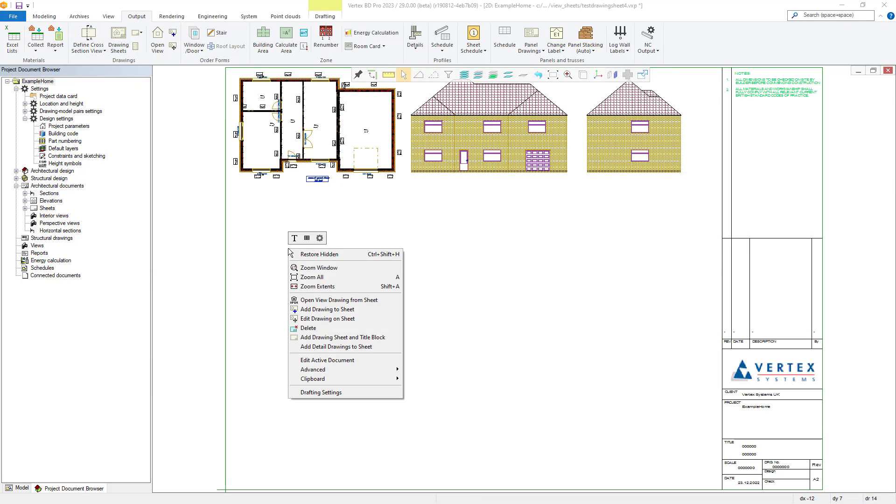
pyautogui.click(323, 309)
pyautogui.moveTo(200, 72); pyautogui.dragTo(280, 204)
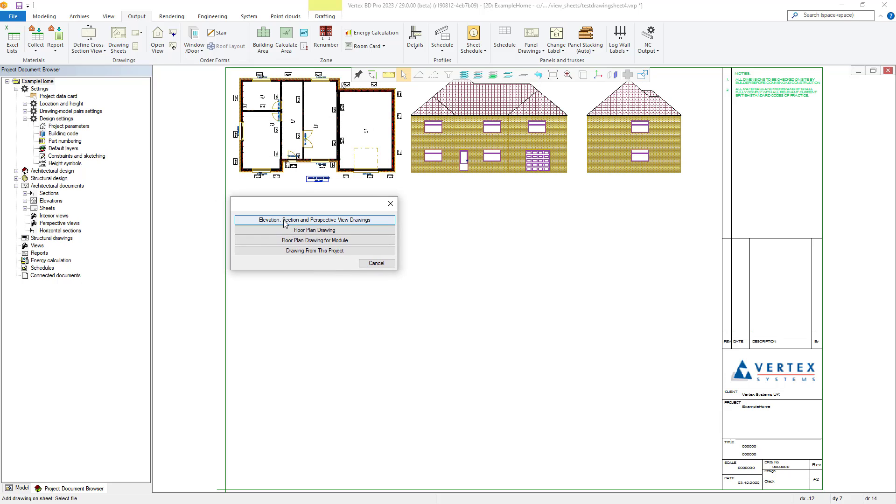
pyautogui.click(252, 220)
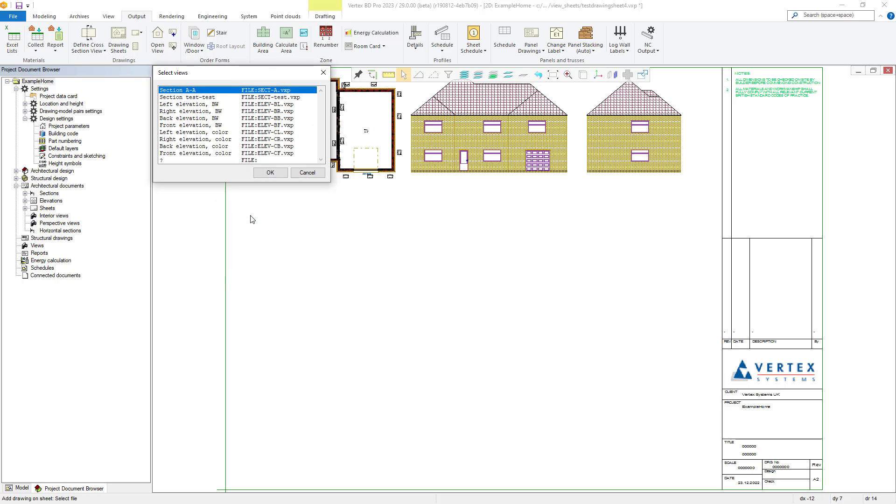
pyautogui.moveTo(227, 73); pyautogui.dragTo(319, 205)
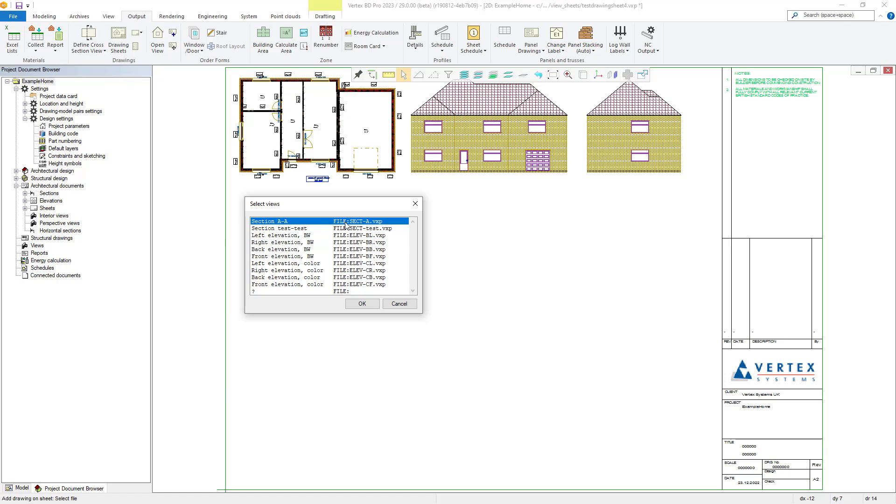
pyautogui.click(362, 304)
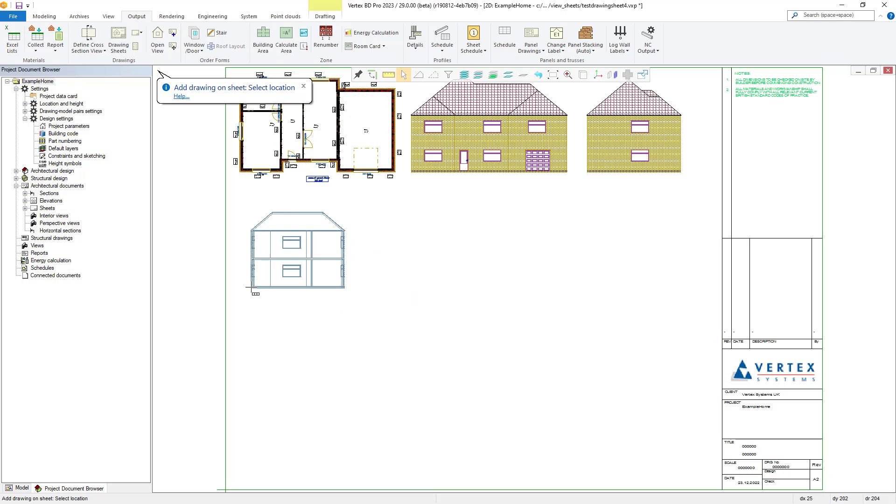
# - Place Section A-A at 1:100 scale on the sheet's lower right and finish adding drawings
pyautogui.rightClick(250, 290)
pyautogui.click(255, 253)
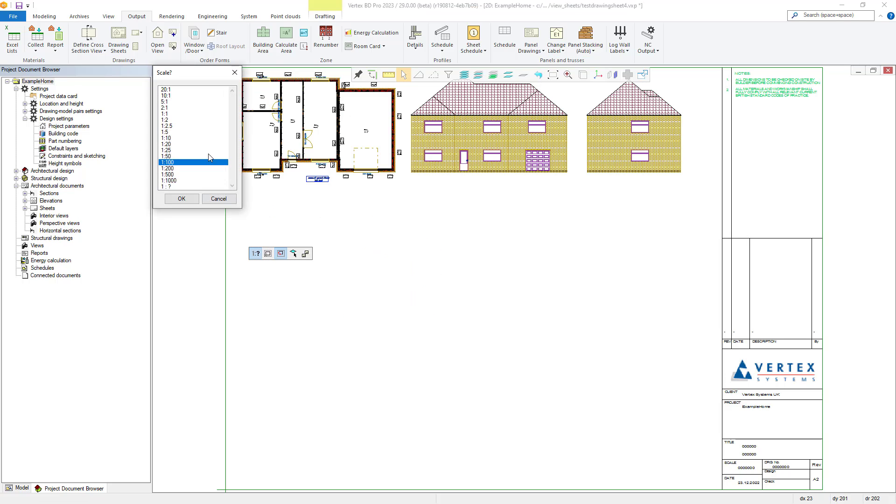
pyautogui.doubleClick(168, 161)
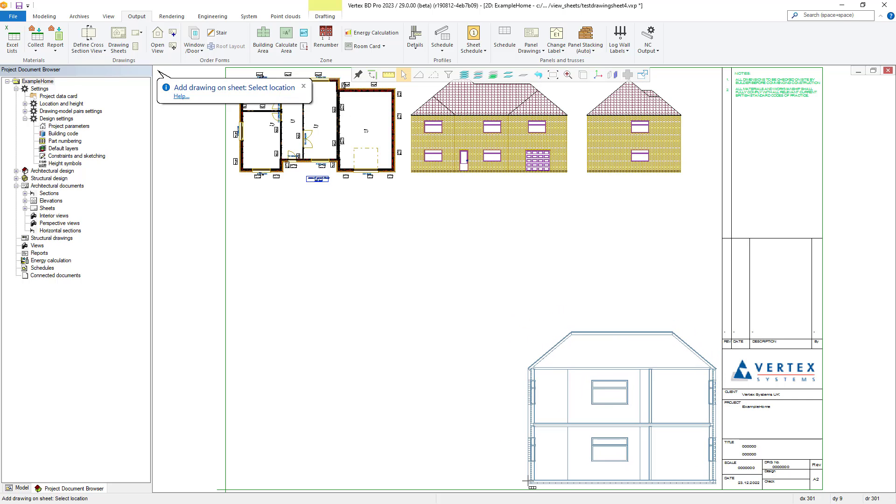
pyautogui.click(526, 481)
pyautogui.rightClick(401, 332)
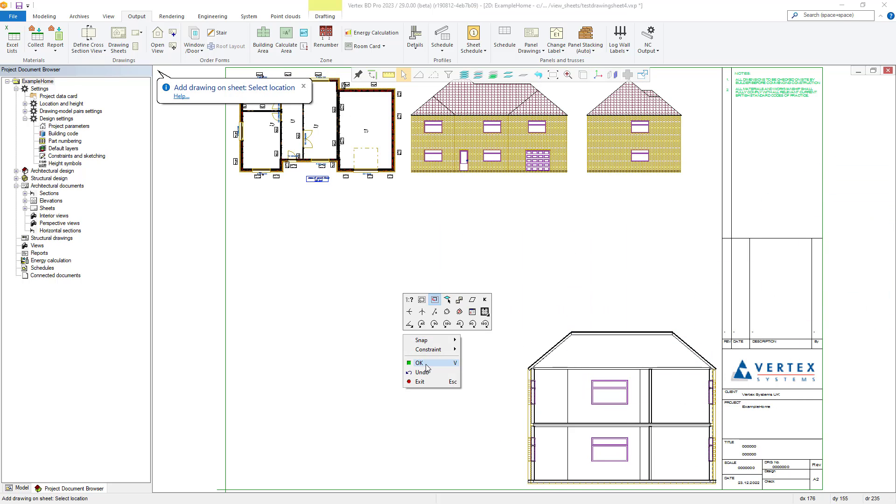
pyautogui.click(423, 360)
pyautogui.click(286, 131)
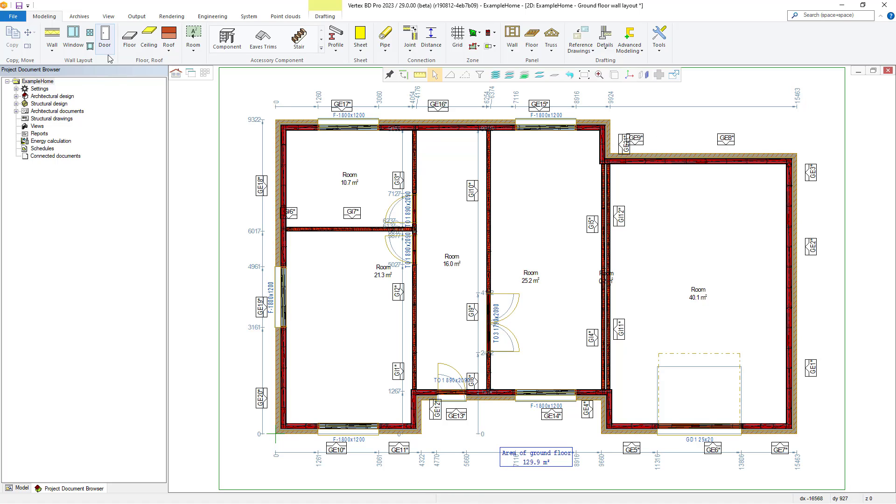
# - Show the Output tab's Define Cross Section View list of view-definition choices
pyautogui.click(135, 17)
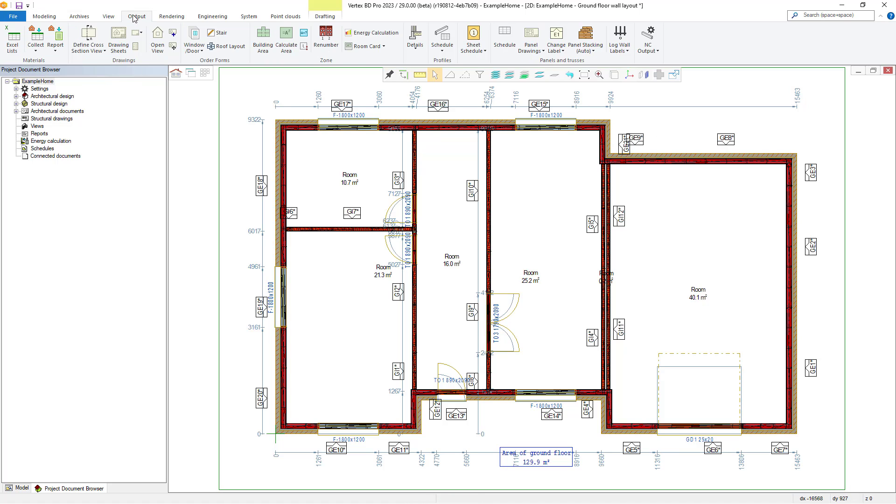
pyautogui.click(99, 52)
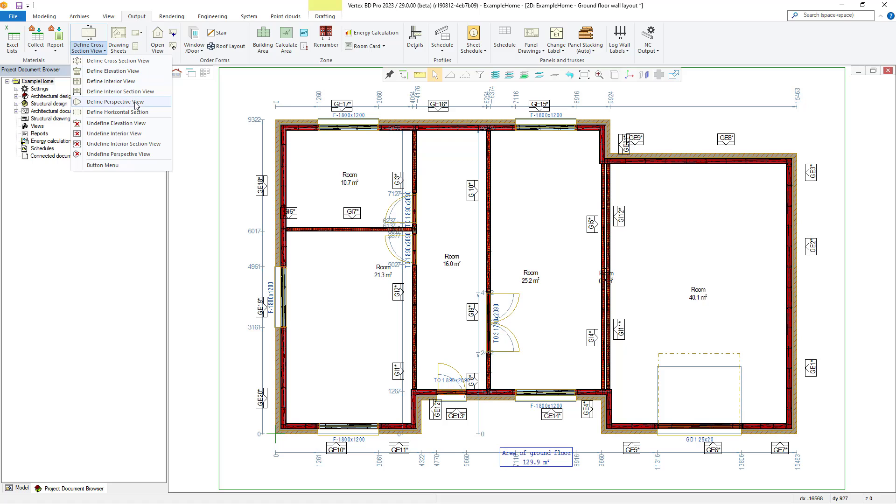
# - Start a perspective view from elevations.vxm and set the eye height to 200
pyautogui.click(152, 102)
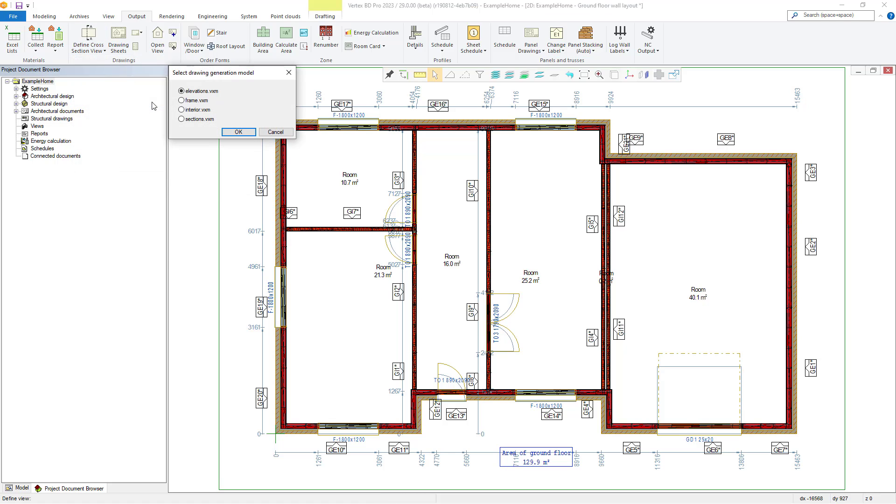
pyautogui.click(238, 132)
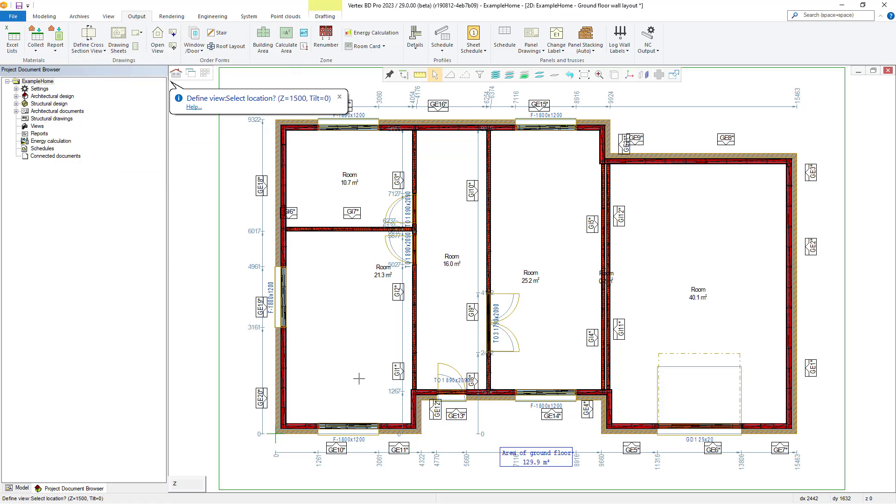
pyautogui.scroll(-2, 690, 220)
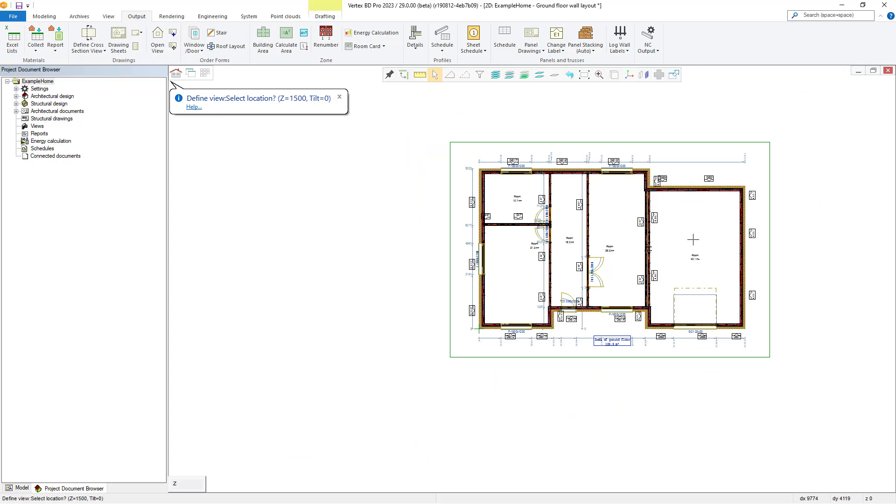
pyautogui.scroll(-1, 615, 244)
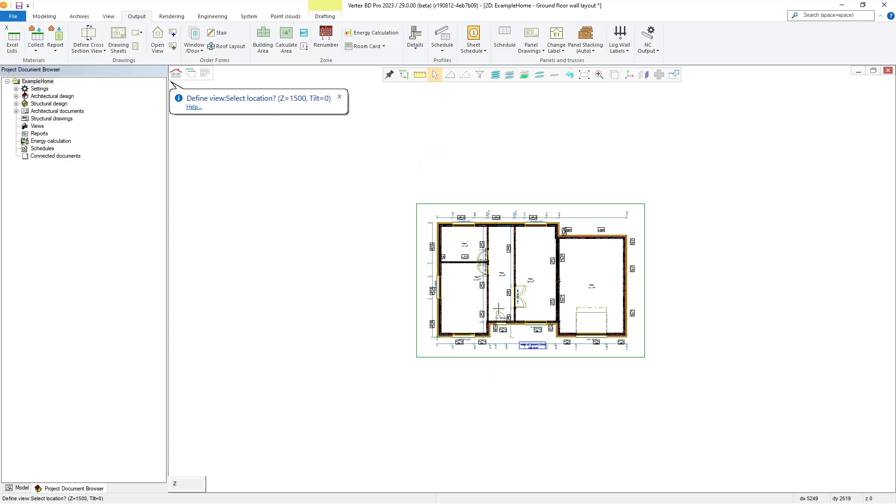
pyautogui.scroll(-1, 496, 318)
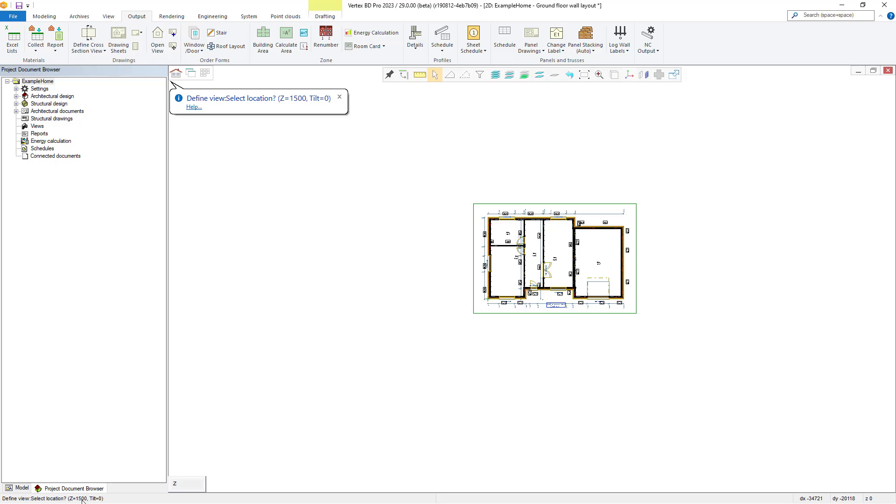
pyautogui.click(185, 486)
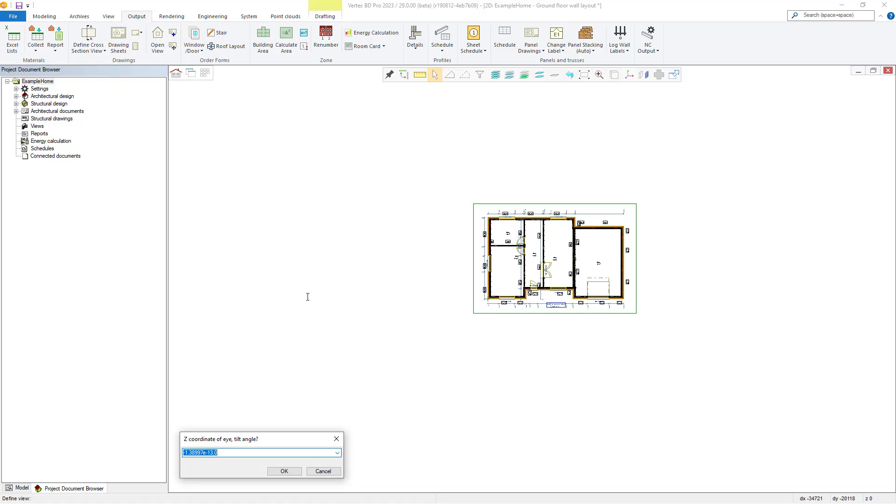
pyautogui.write('200,-10')
pyautogui.click(284, 471)
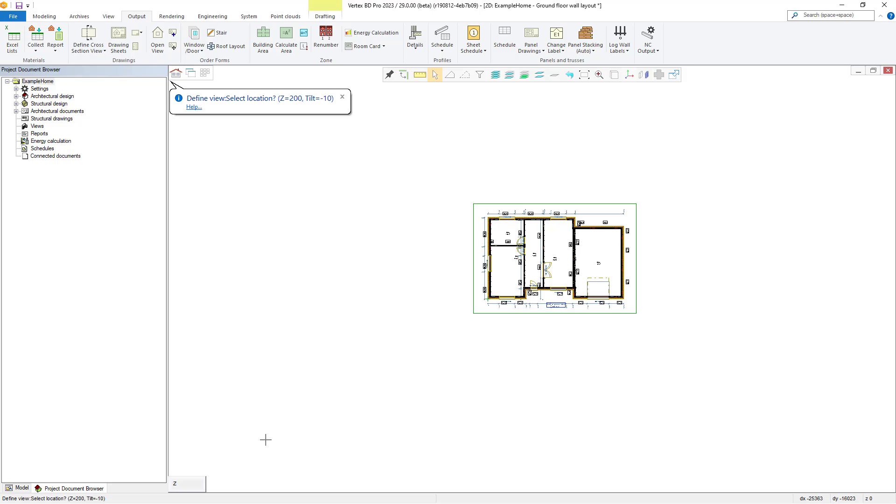
# - Set zero tilt, aim the camera from the lower left at the house, name it Perspective View A
pyautogui.press('t')
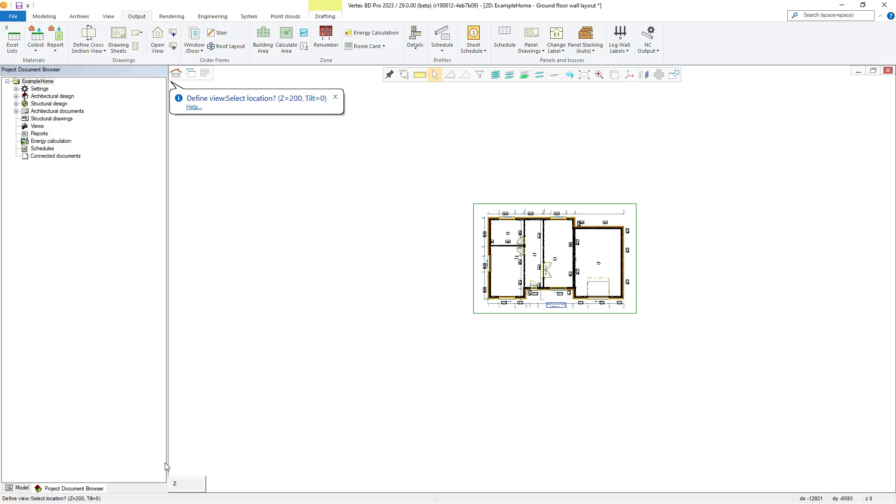
pyautogui.click(208, 458)
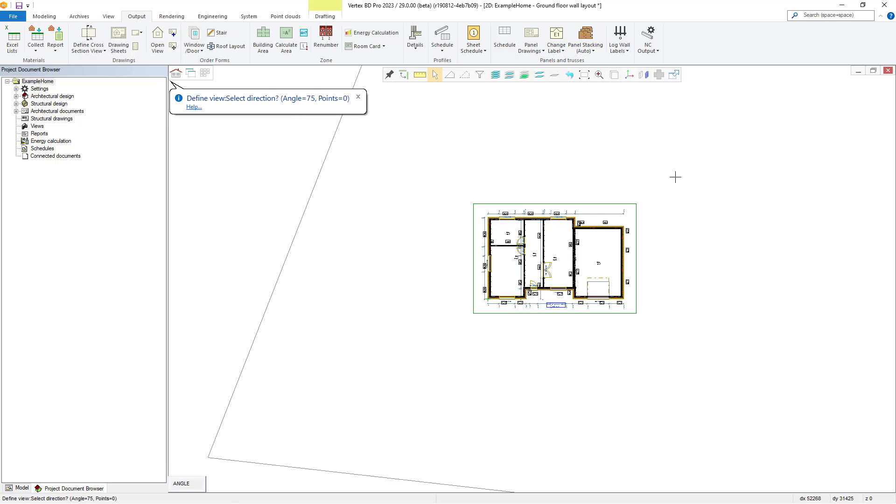
pyautogui.click(709, 142)
pyautogui.click(817, 177)
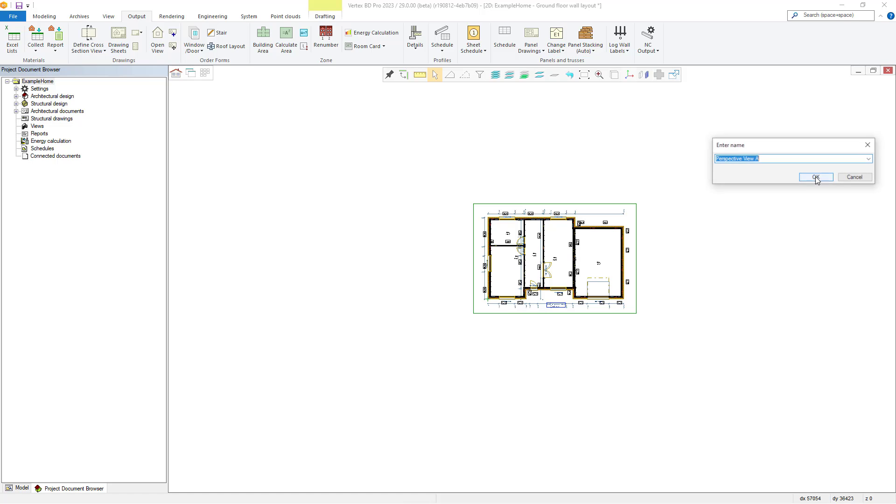
pyautogui.click(816, 177)
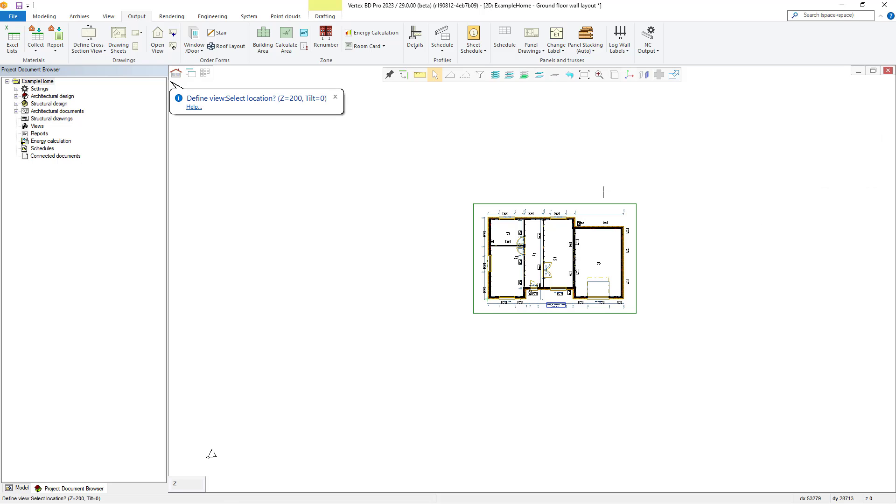
pyautogui.rightClick(331, 201)
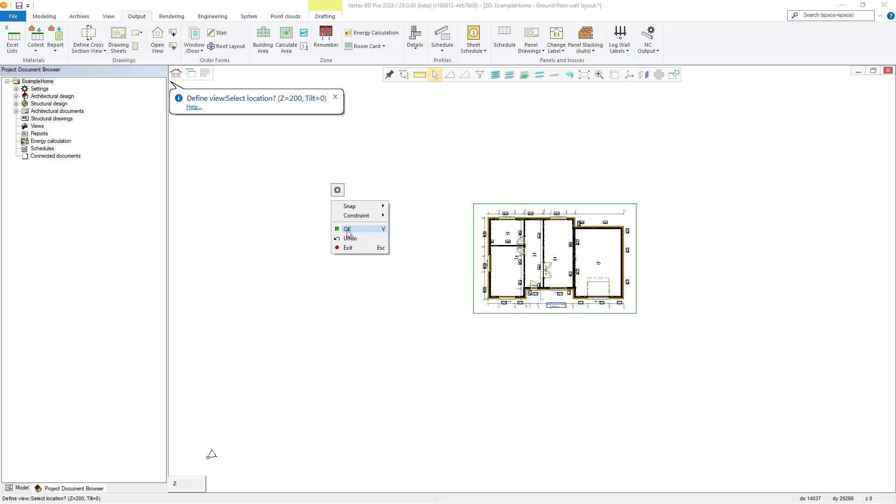
pyautogui.click(348, 249)
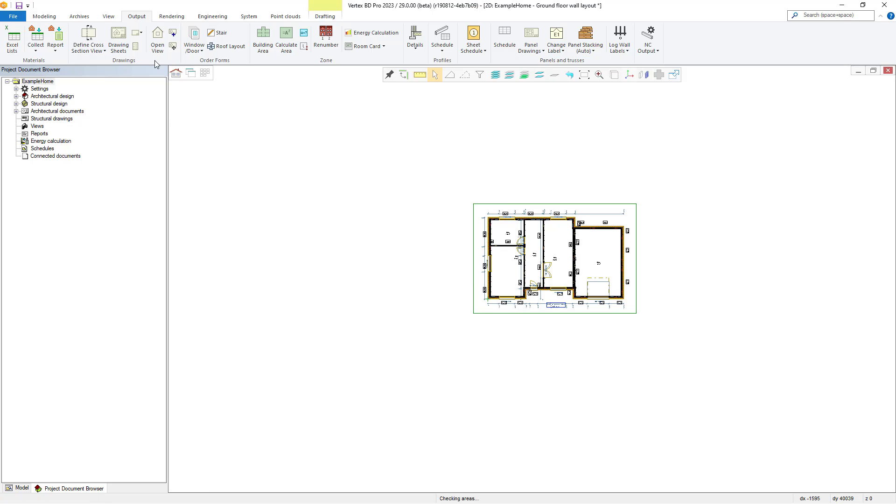
pyautogui.click(137, 33)
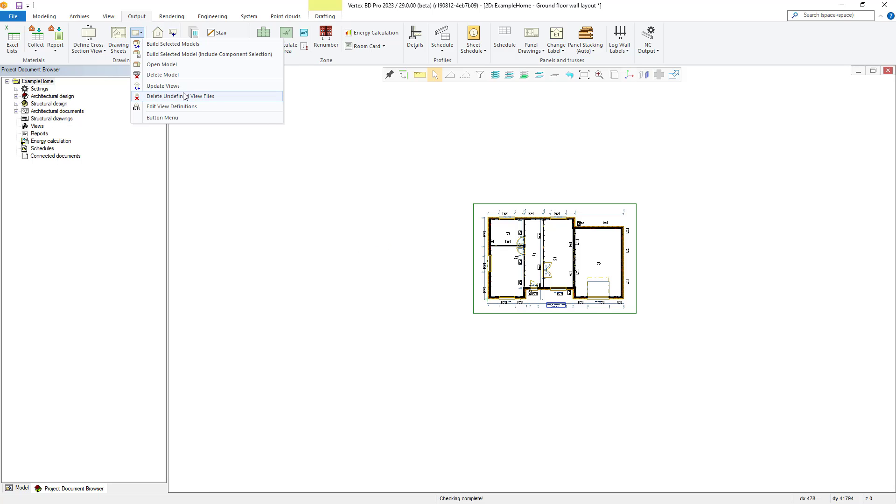
# - Generate Perspective View A through Update Views
pyautogui.click(163, 86)
pyautogui.click(317, 97)
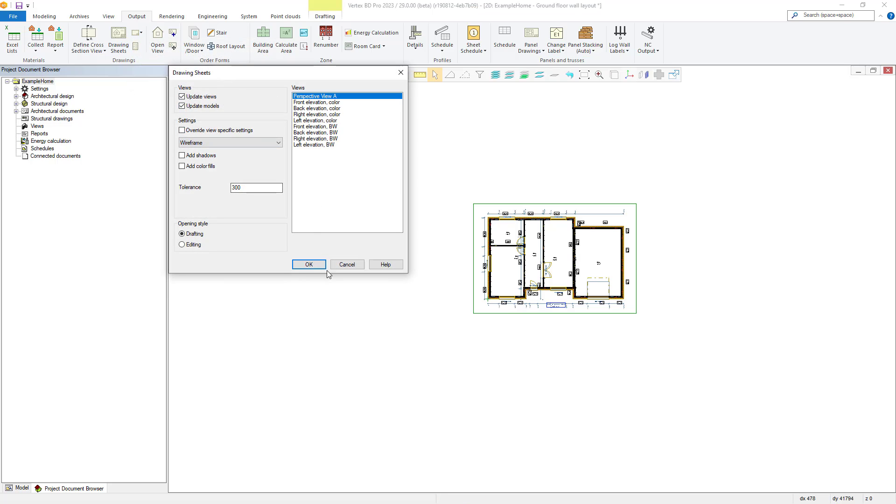
pyautogui.click(309, 264)
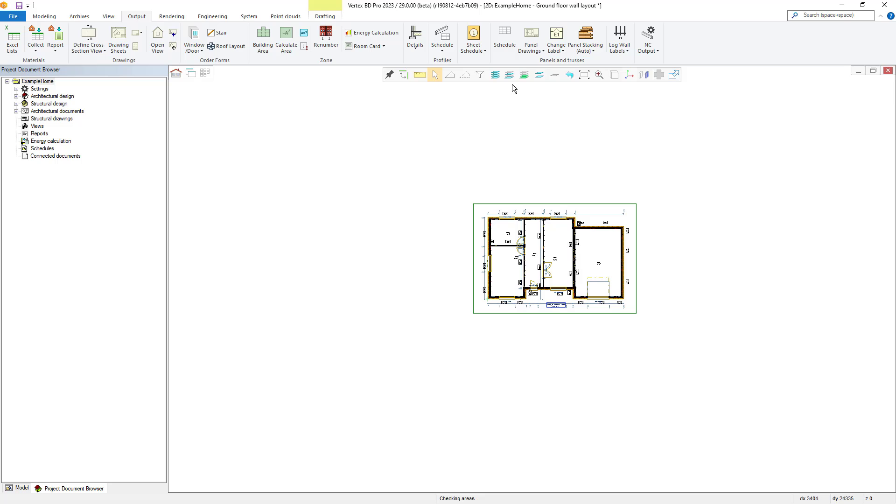
# - Rebuild testdrawingsheet4.vxp without updating views, accepting all three title replacements
pyautogui.click(119, 39)
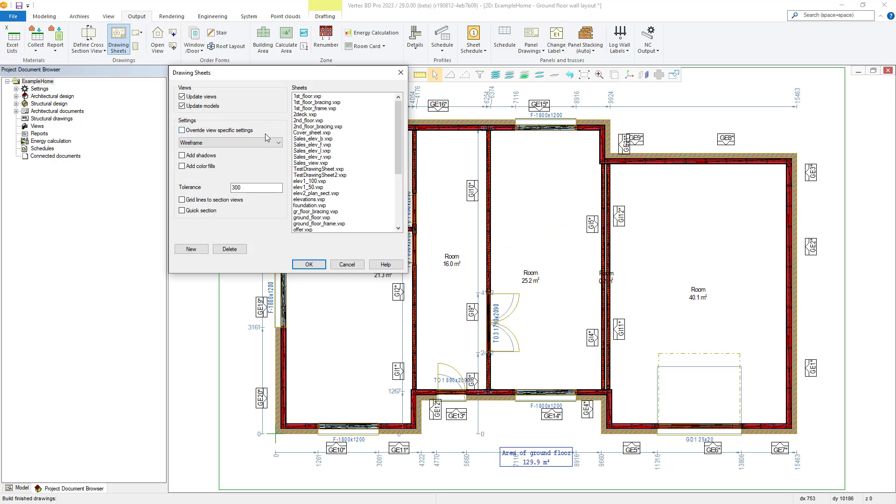
pyautogui.moveTo(396, 152); pyautogui.dragTo(399, 202)
pyautogui.click(338, 218)
pyautogui.click(182, 96)
pyautogui.click(309, 265)
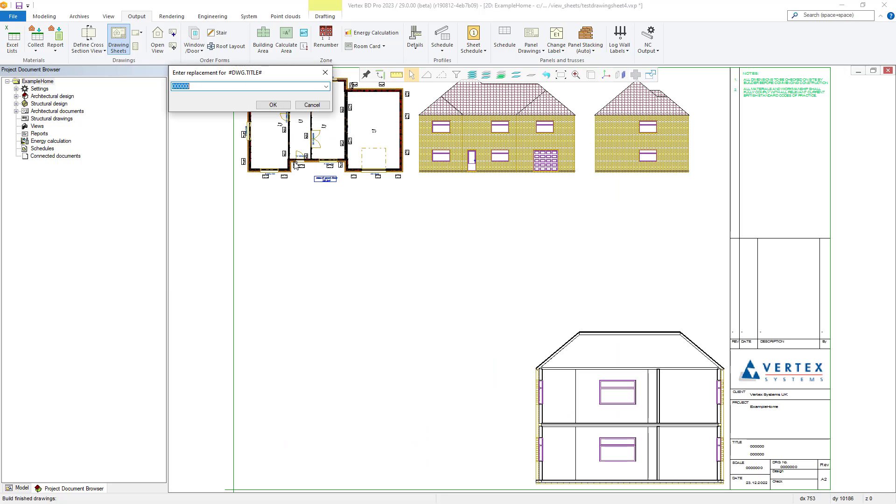
pyautogui.click(281, 106)
pyautogui.click(281, 106)
pyautogui.click(280, 106)
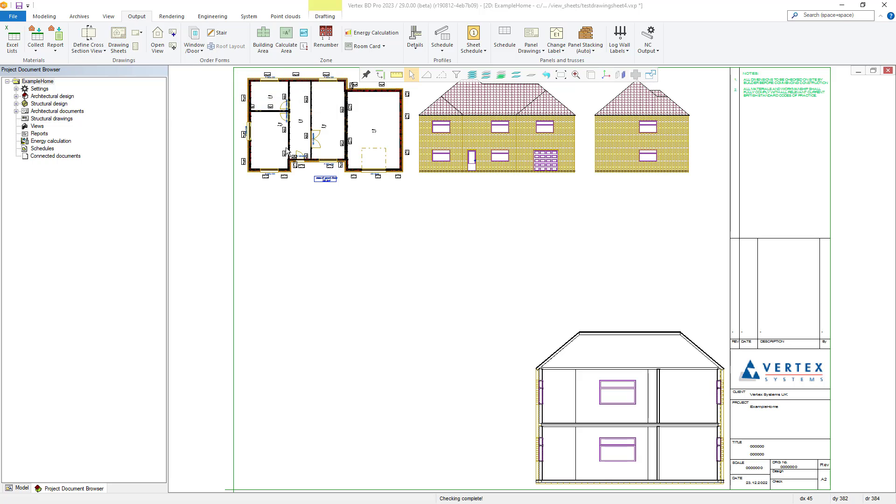
pyautogui.rightClick(325, 302)
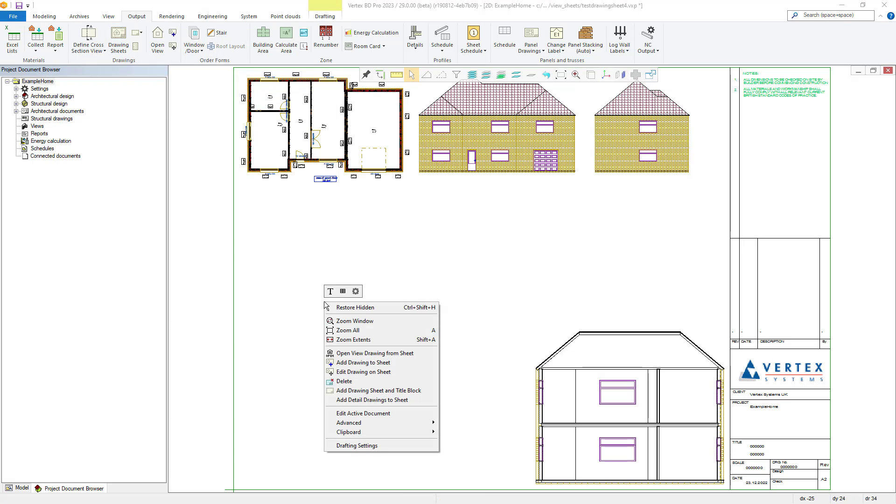
# - Choose Perspective View A as the next drawing to add and show the whole sheet
pyautogui.click(351, 363)
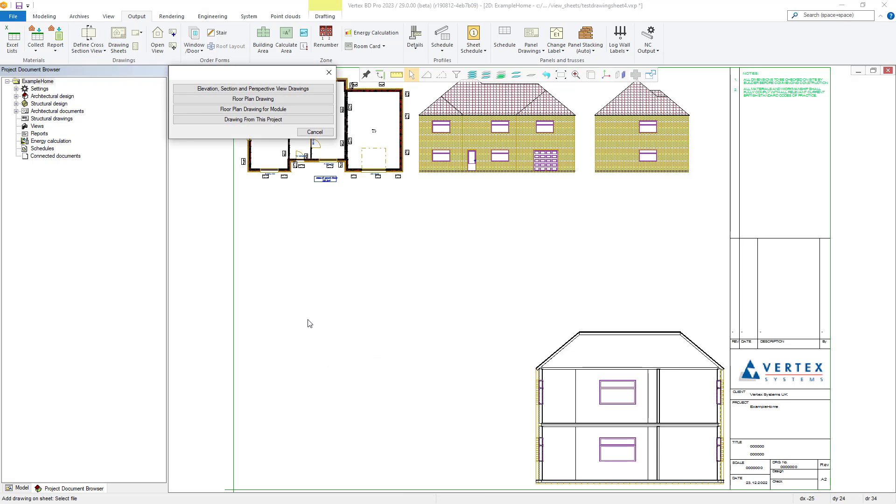
pyautogui.click(186, 90)
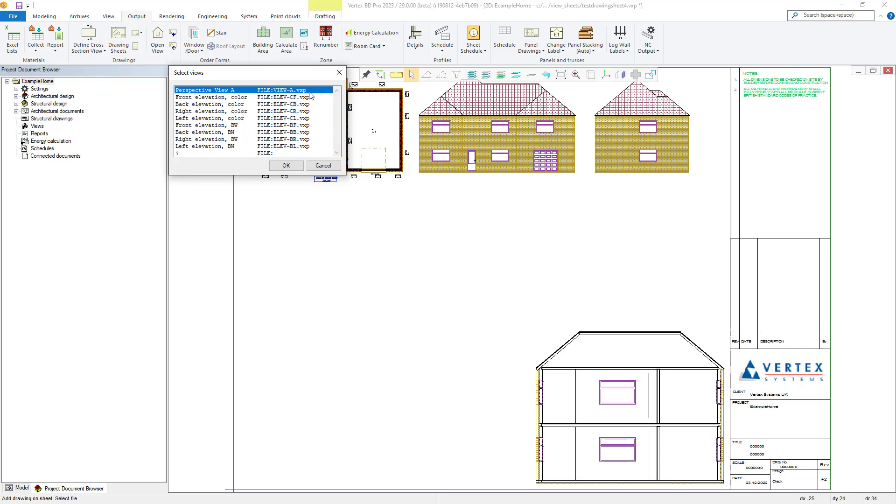
pyautogui.click(286, 165)
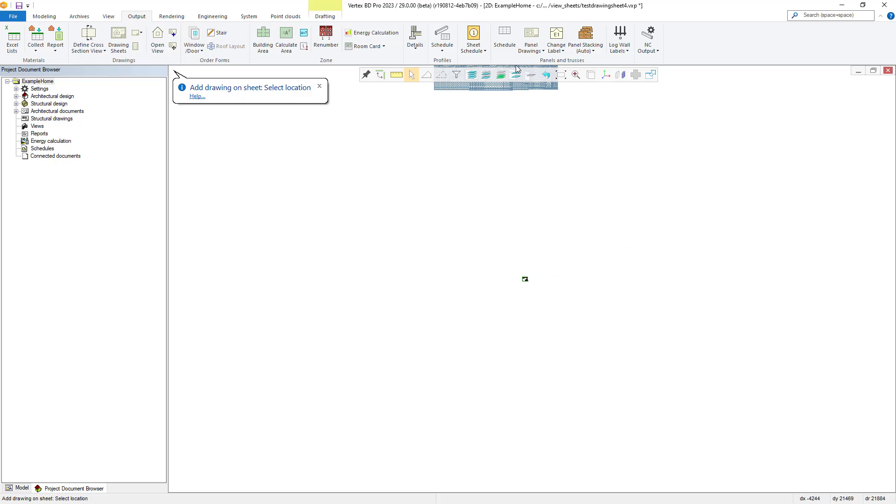
pyautogui.click(561, 75)
# - Scale and place Perspective View A in the sheet's lower-left area, then close the sheet
pyautogui.rightClick(432, 349)
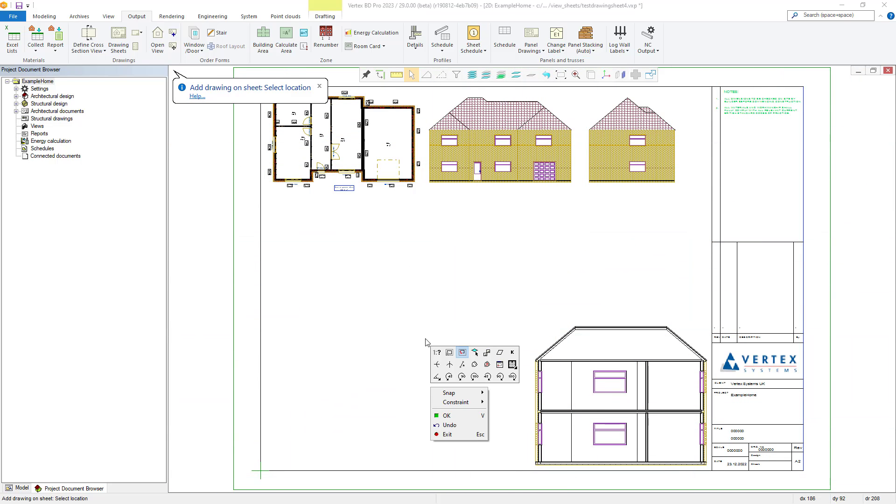
pyautogui.click(438, 353)
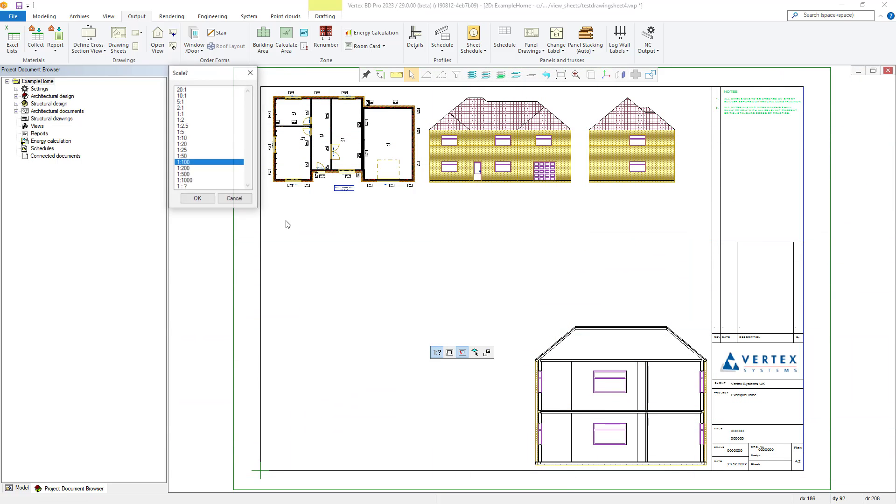
pyautogui.doubleClick(183, 156)
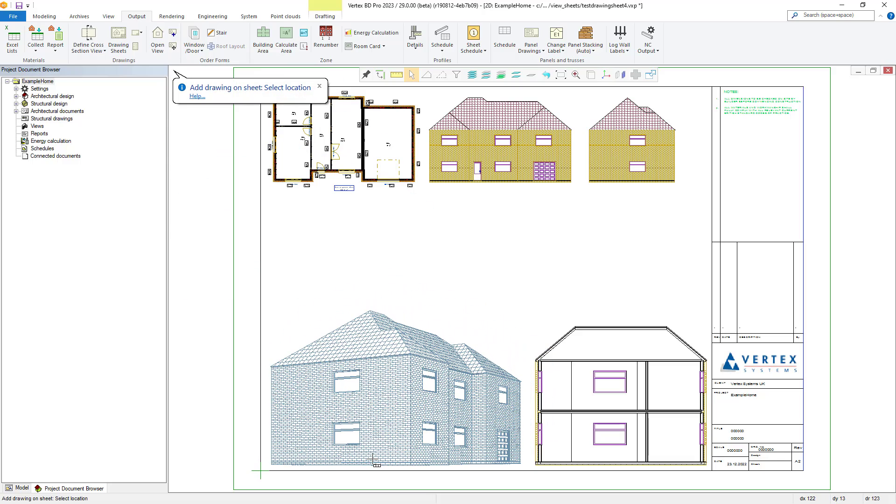
pyautogui.click(375, 461)
pyautogui.rightClick(536, 312)
pyautogui.click(562, 357)
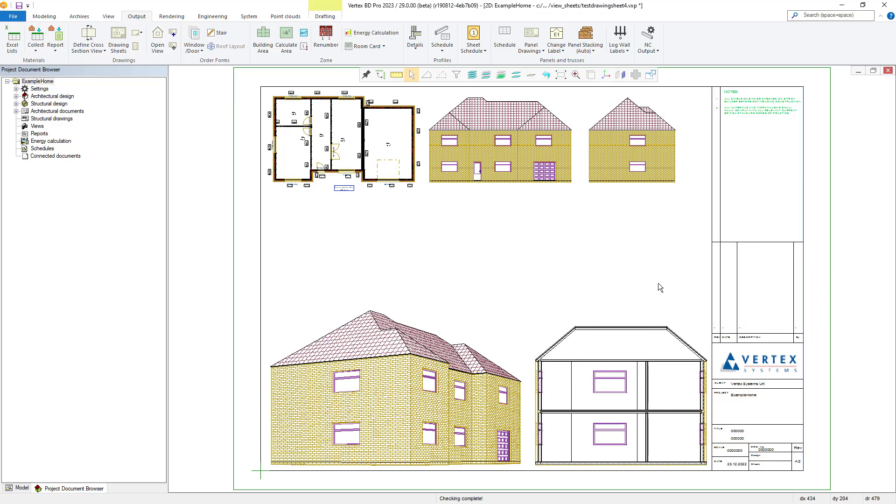
pyautogui.click(888, 71)
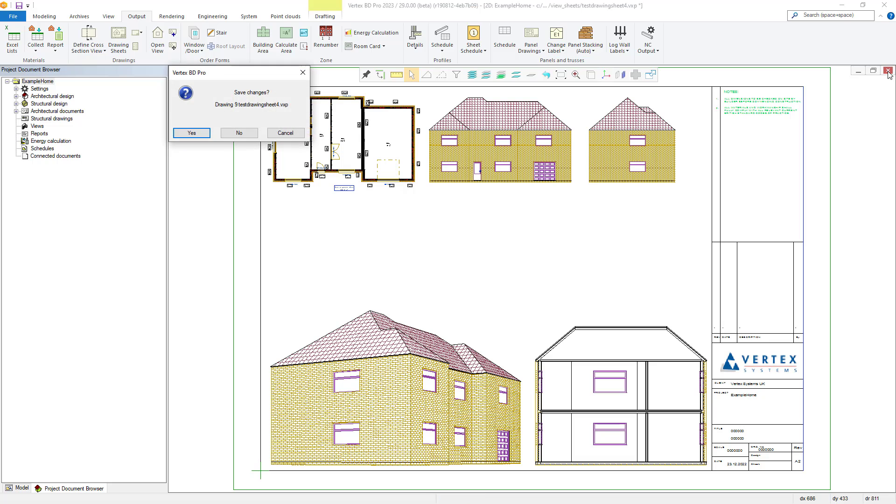
# - Save the changes to testdrawingsheet4 on closing
pyautogui.click(200, 133)
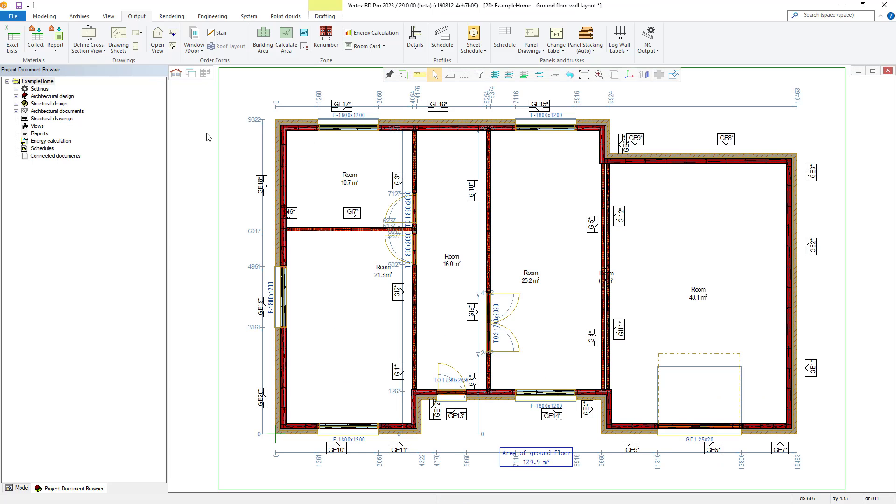
pyautogui.click(118, 38)
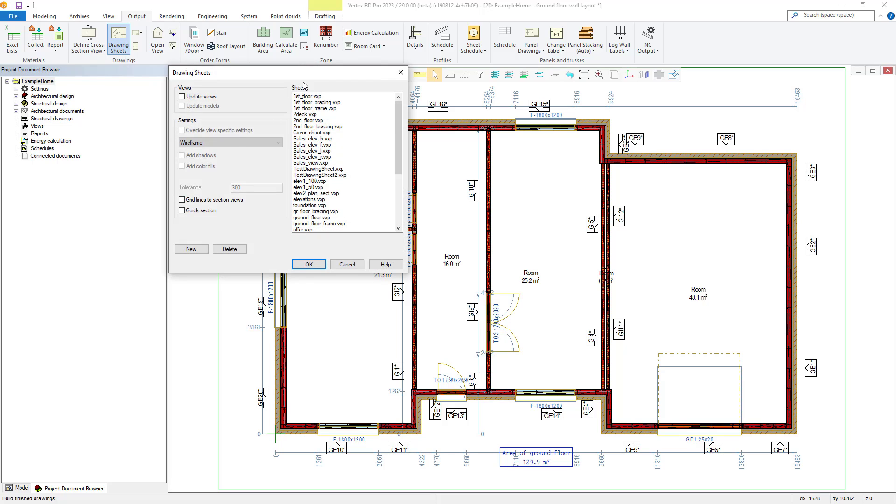
pyautogui.click(400, 73)
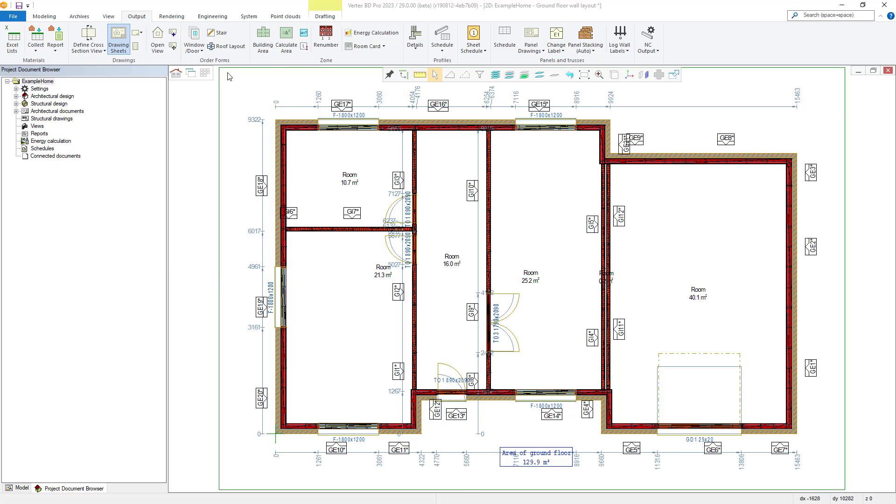
pyautogui.click(136, 33)
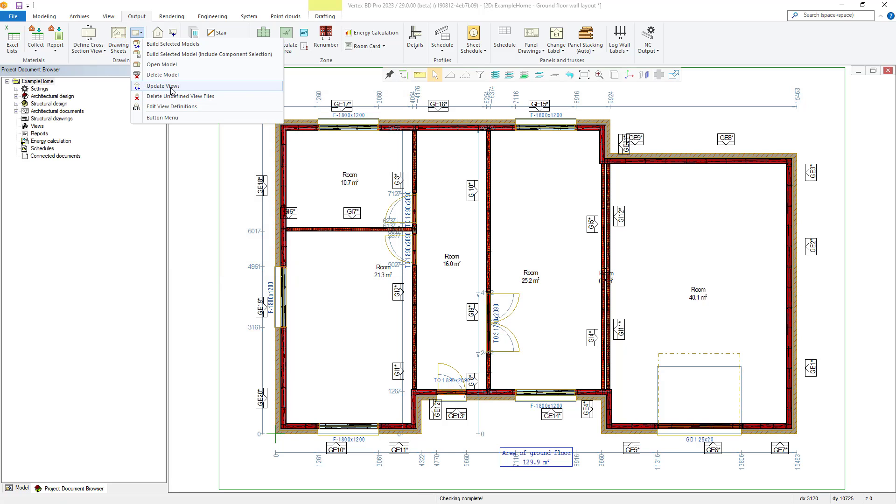
pyautogui.click(142, 34)
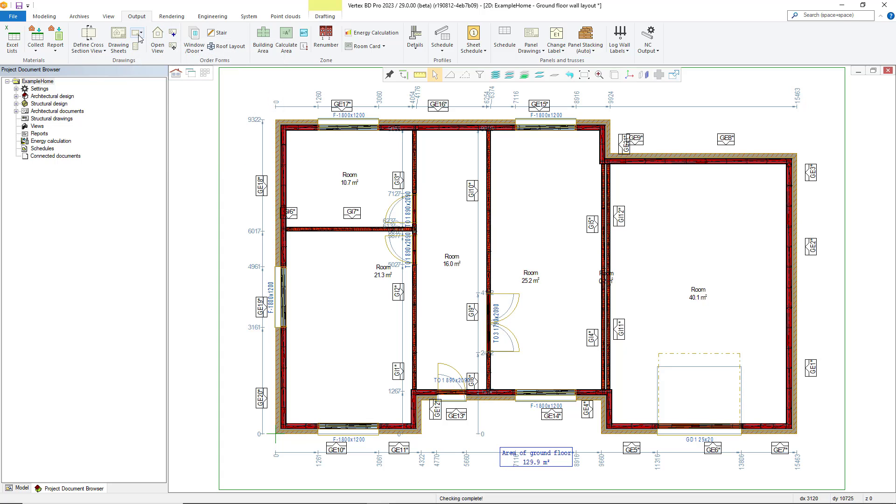
# - Rebuild testdrawingsheet4.vxp, keeping the #DWG.TITLE# and other title block values
pyautogui.click(119, 38)
pyautogui.scroll(-5, 326, 211)
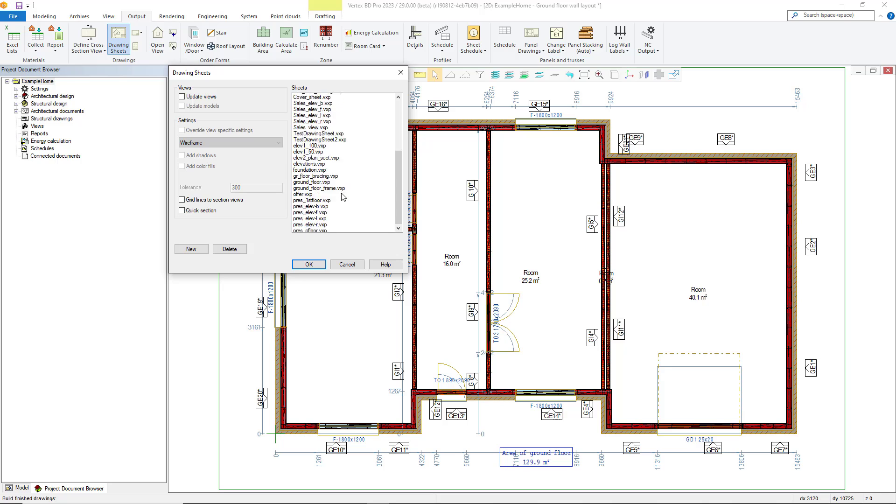
pyautogui.click(318, 217)
pyautogui.click(309, 265)
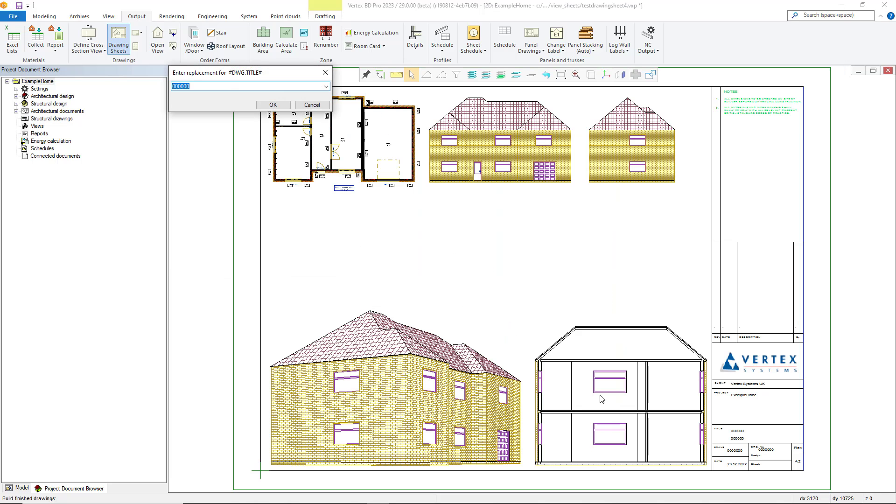
pyautogui.click(272, 105)
pyautogui.click(272, 105)
pyautogui.click(272, 105)
pyautogui.click(272, 105)
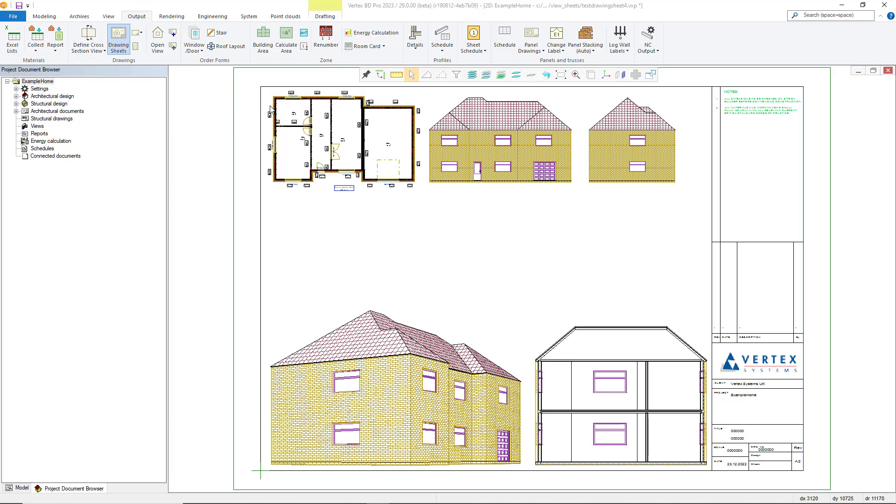
# - Open SECT-A.vxp from the sheet's section view and switch to the Drafting tab
pyautogui.rightClick(626, 343)
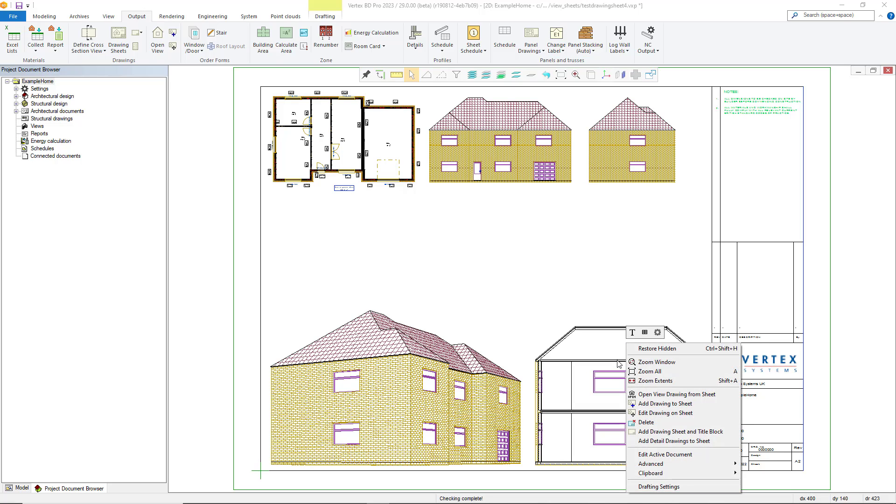
pyautogui.click(664, 394)
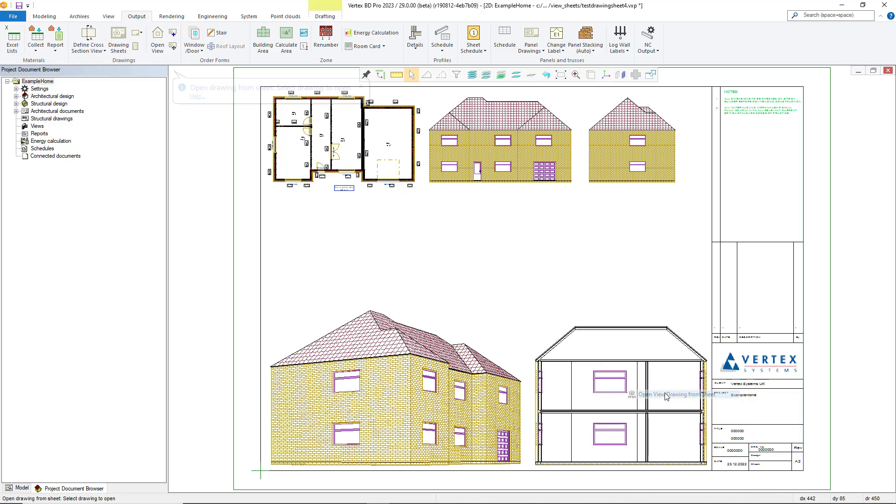
pyautogui.click(641, 411)
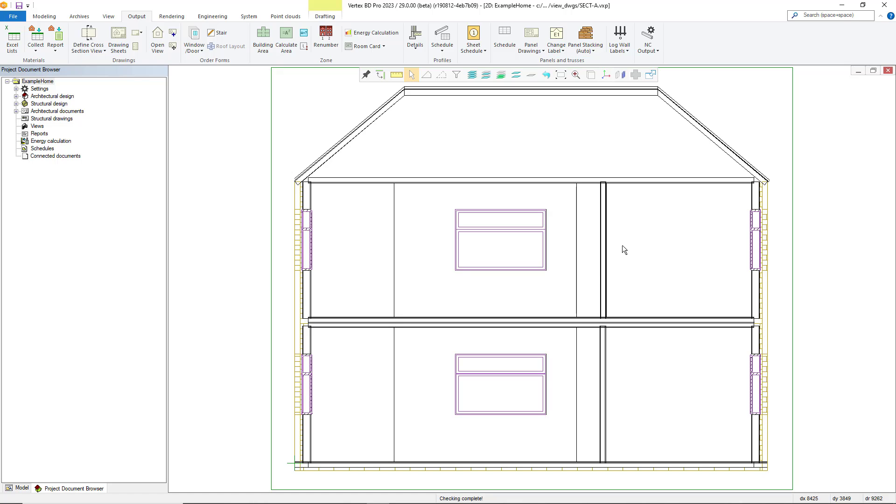
pyautogui.click(318, 18)
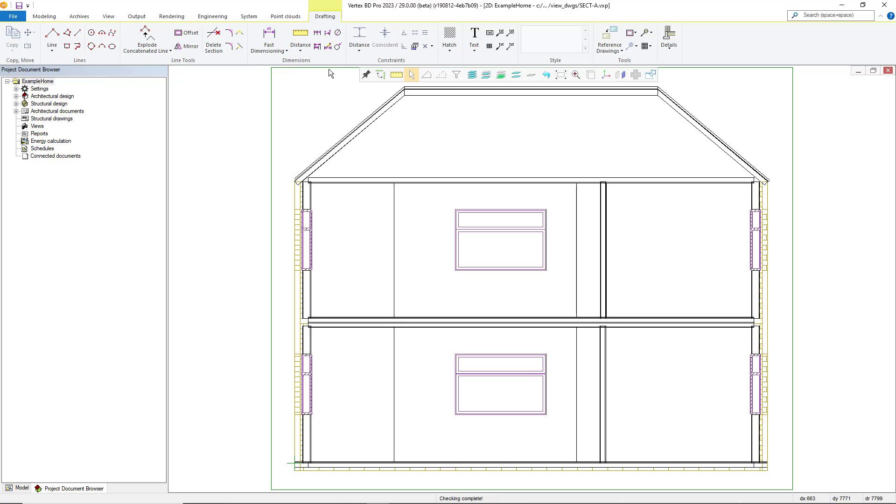
# - Add a 2682 height dimension to the ground-floor wall with Fast Dimensioning
pyautogui.click(269, 39)
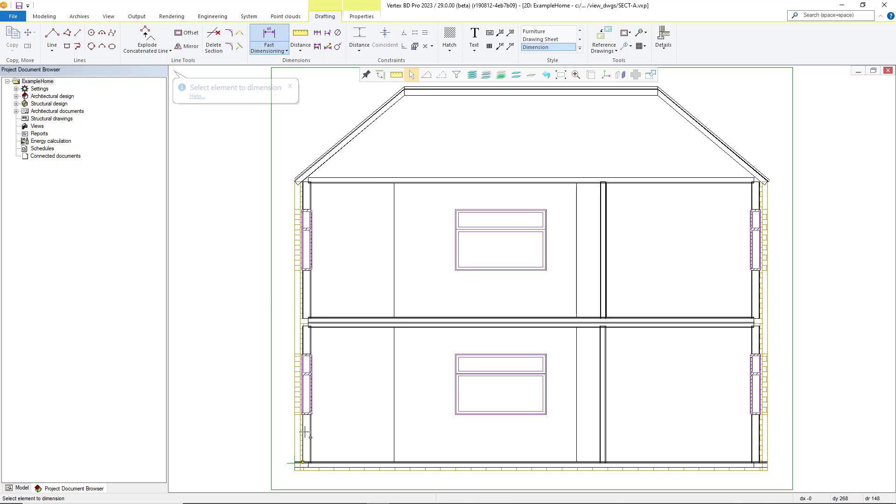
pyautogui.click(303, 332)
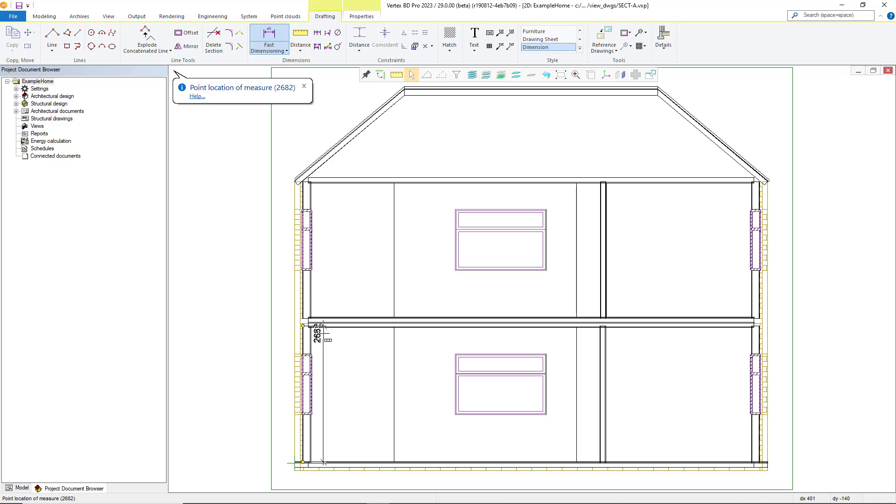
pyautogui.click(383, 336)
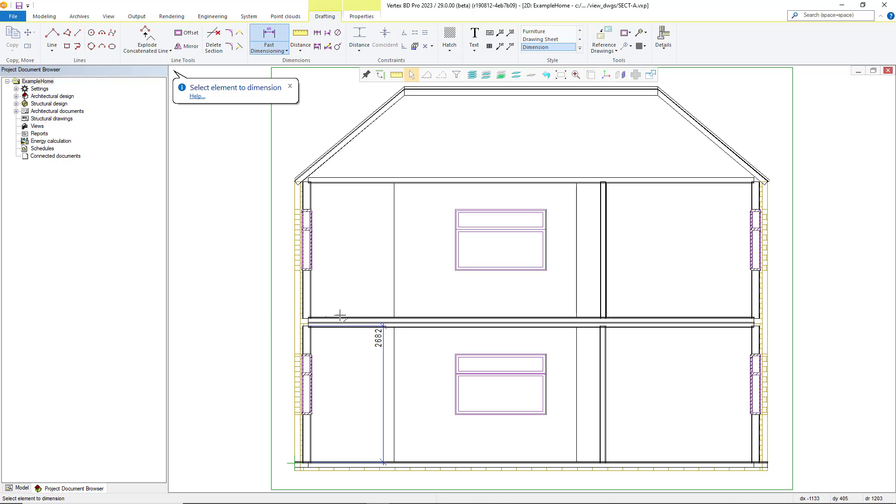
pyautogui.click(381, 322)
pyautogui.rightClick(386, 299)
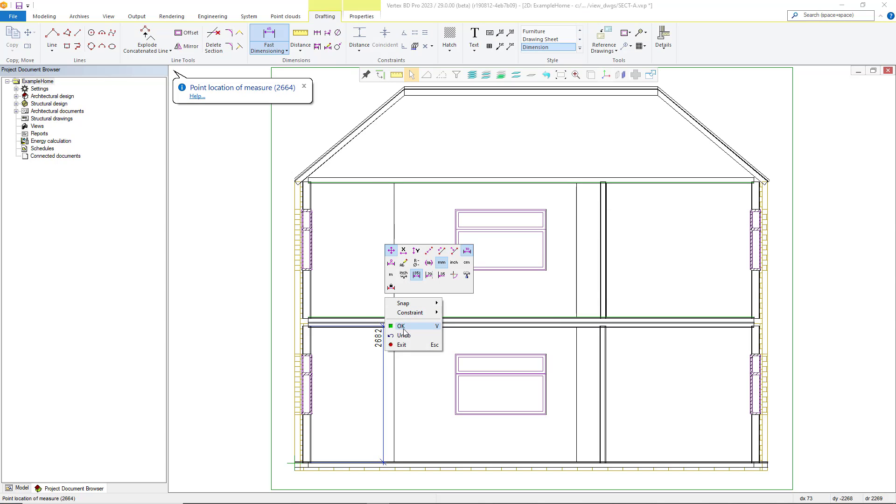
pyautogui.click(402, 327)
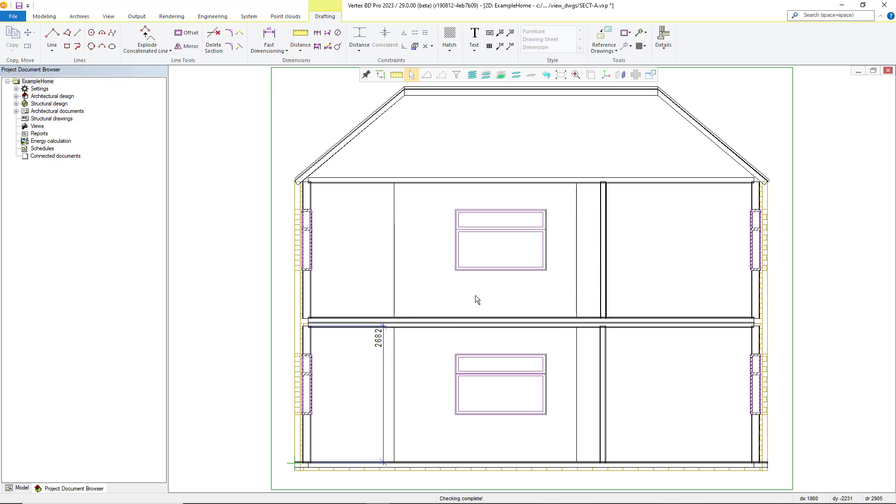
# - Set the view drawing editing mode to Editing, then close SECT-A without saving
pyautogui.rightClick(478, 321)
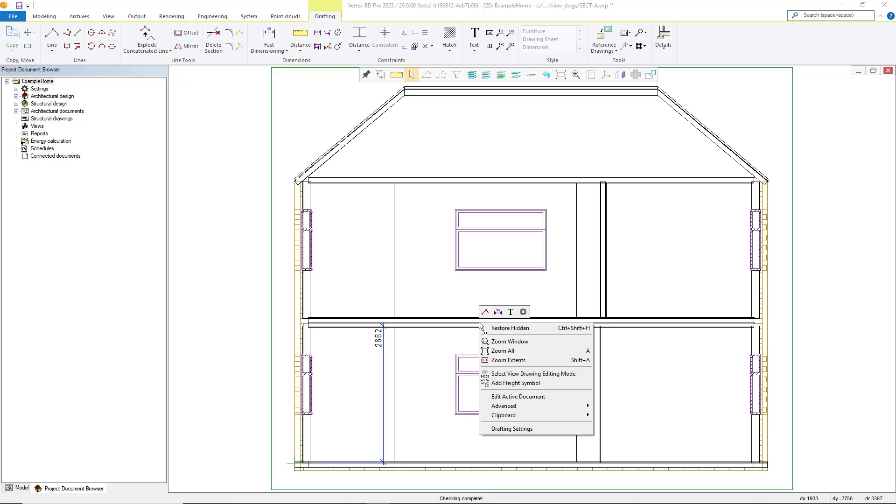
pyautogui.click(518, 373)
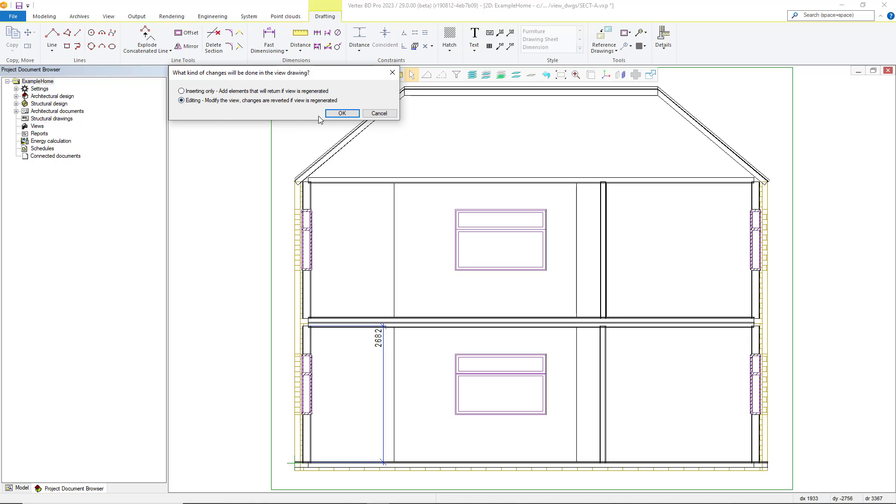
pyautogui.click(341, 114)
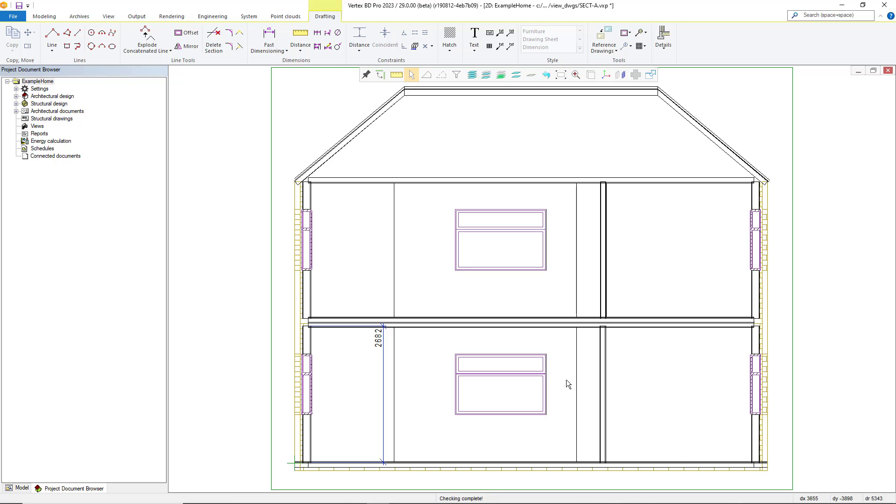
pyautogui.click(889, 70)
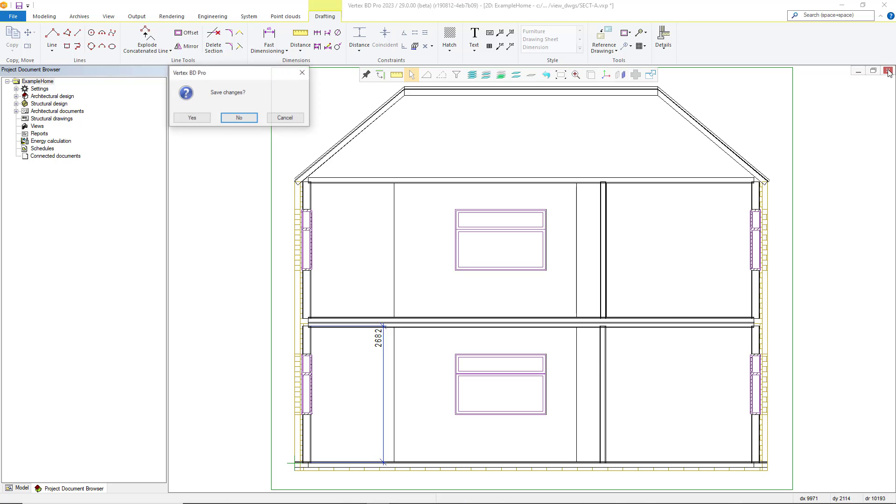
pyautogui.click(239, 119)
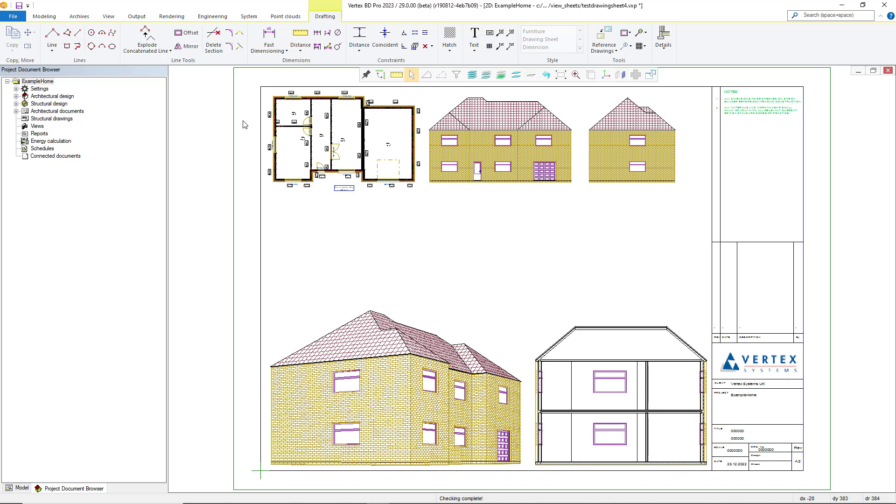